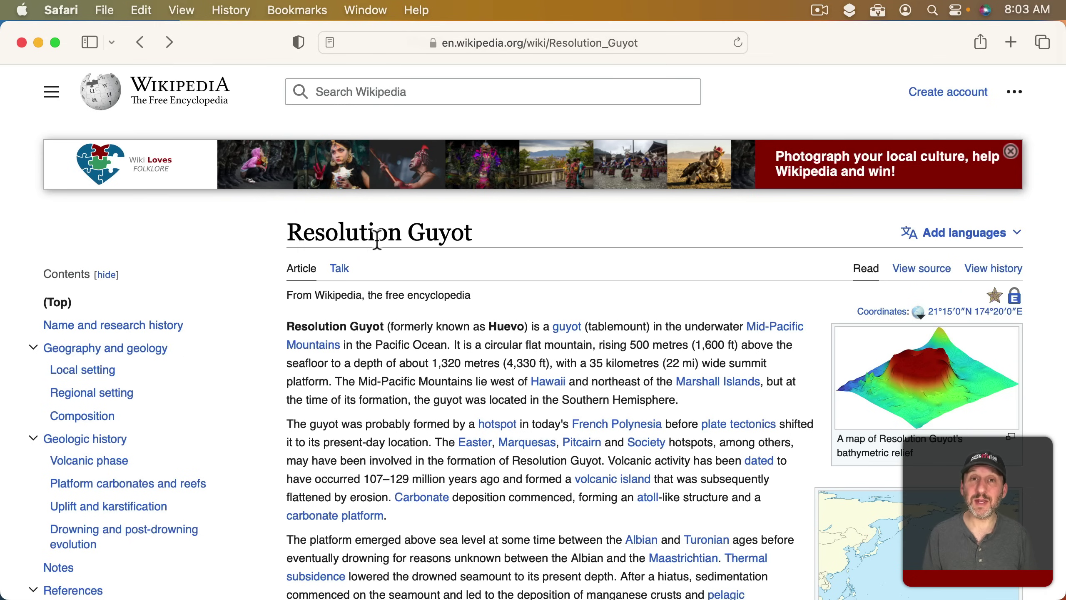
- Export the Resolution Guyot article as a PDF to the Desktop
left_click(104, 10)
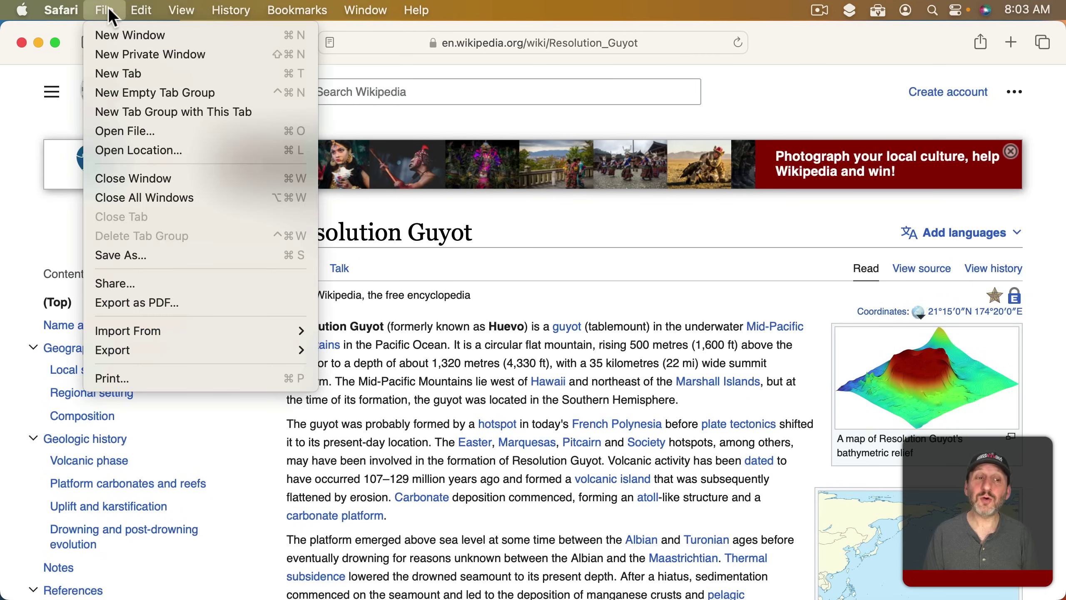
left_click(135, 307)
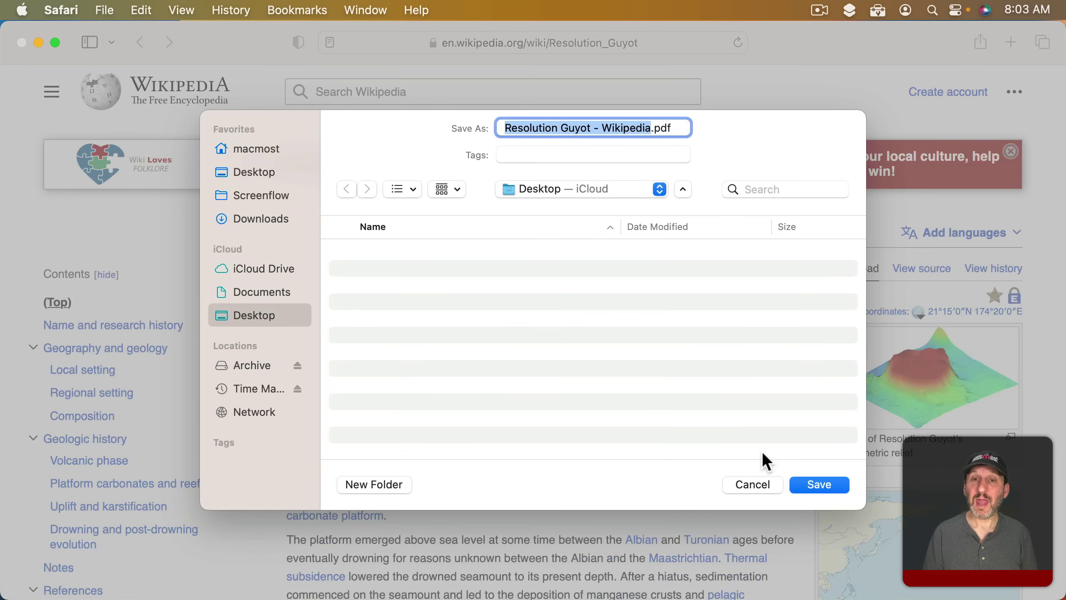
left_click(827, 485)
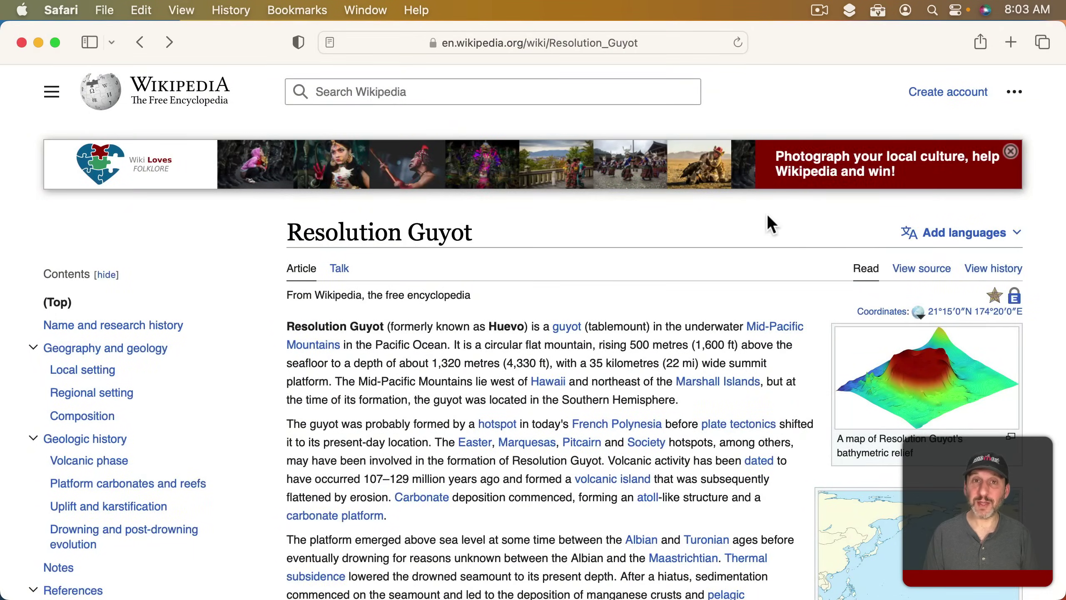
- Quick Look 'Resolution Guyot - Wikipedia.pdf' and scroll through its single continuous page
left_click(1012, 44)
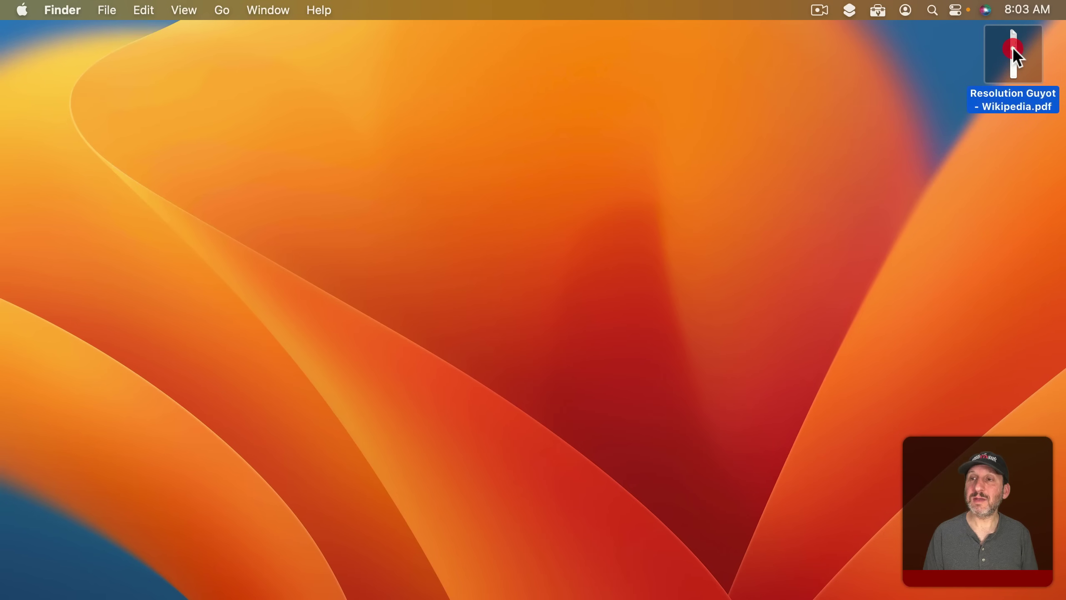
key("space")
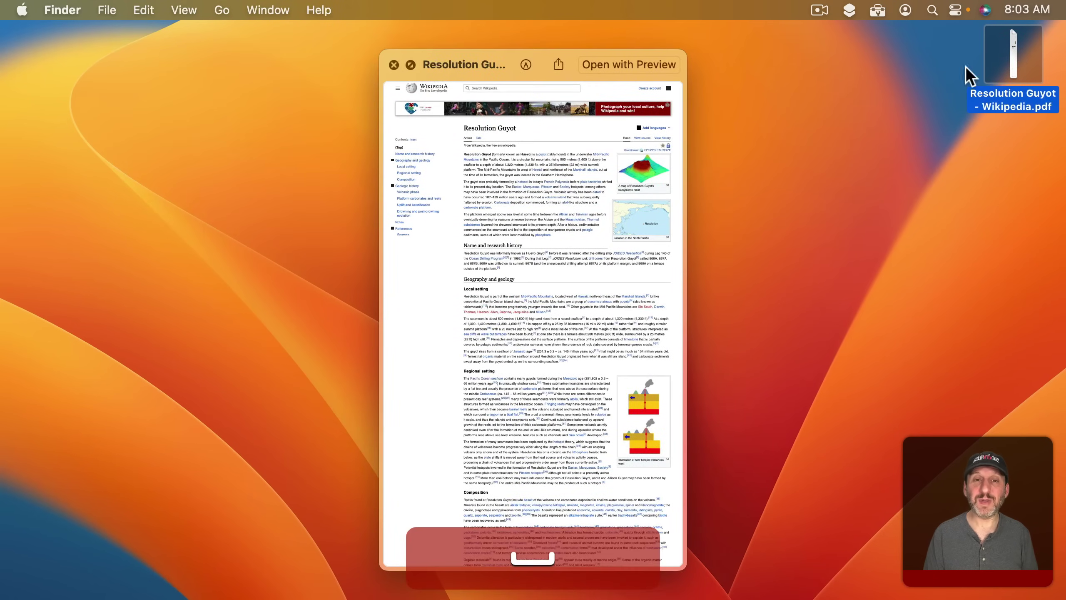
scroll(615, 329, "down", 20)
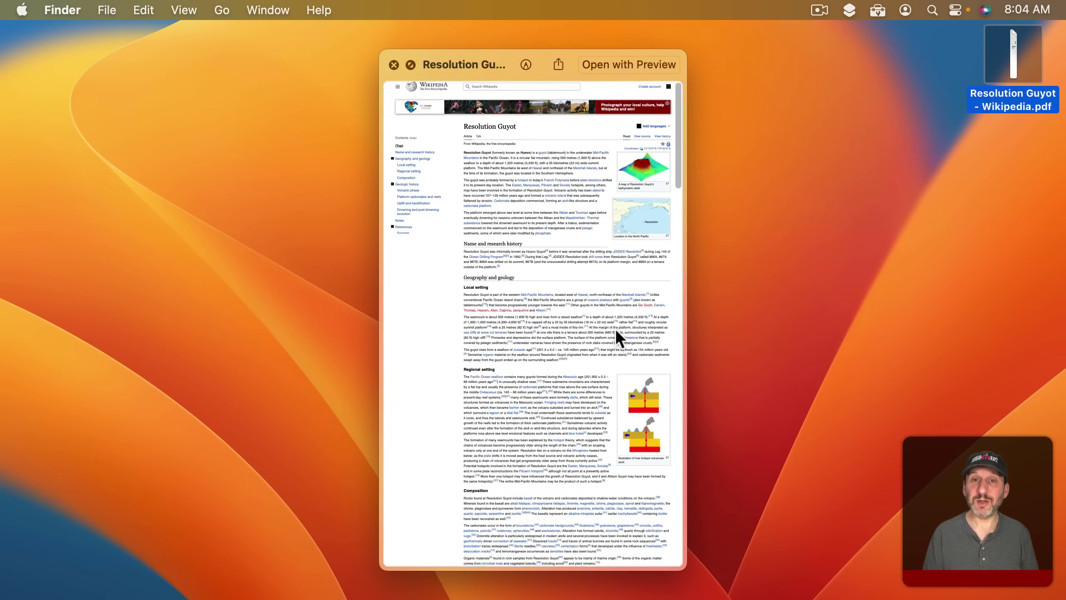
scroll(614, 329, "down", 5)
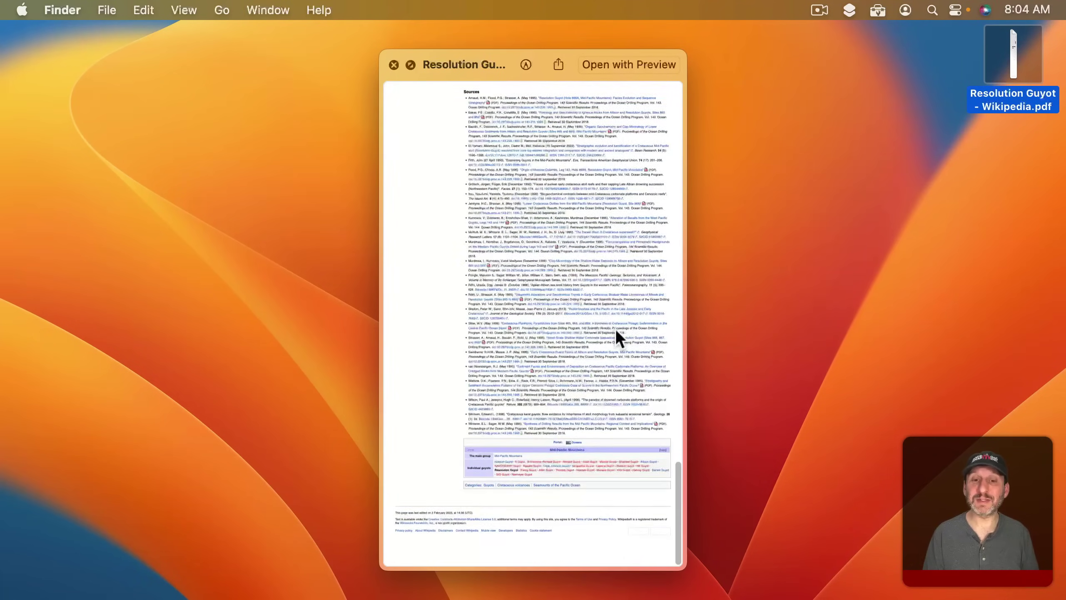
scroll(615, 329, "up", 20)
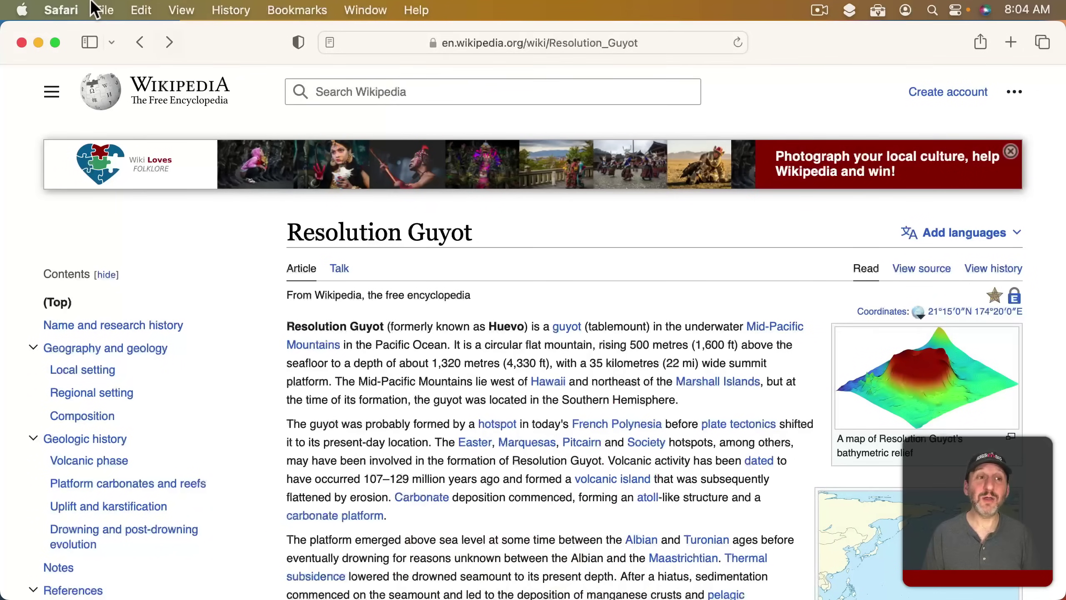
left_click(101, 9)
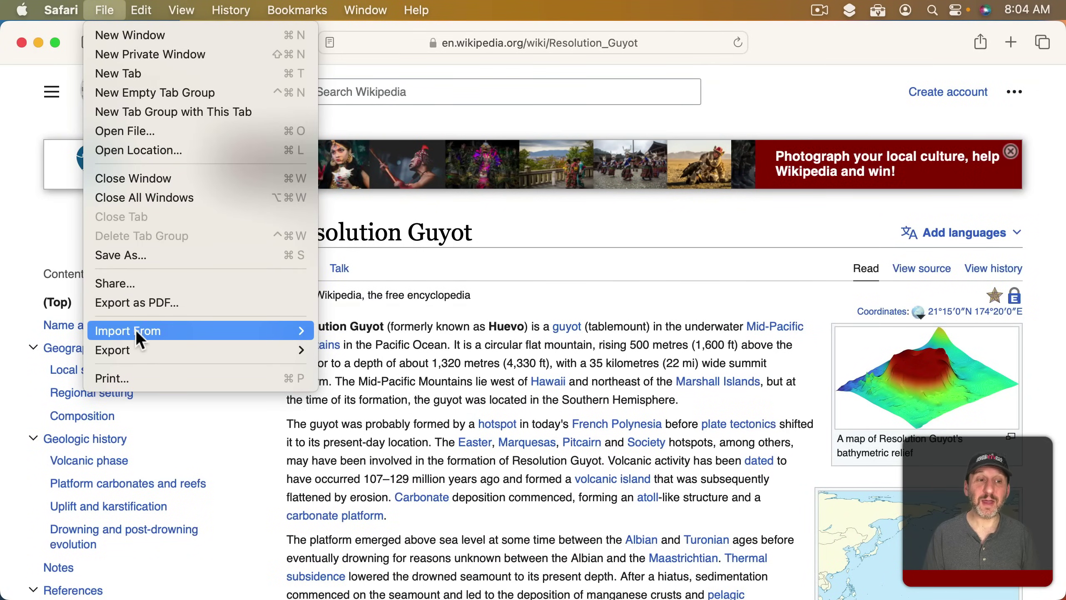
- Print the article to a 17-page PDF named 'Resolution Guyot - Wikipedia 2.pdf' on the Desktop
left_click(139, 378)
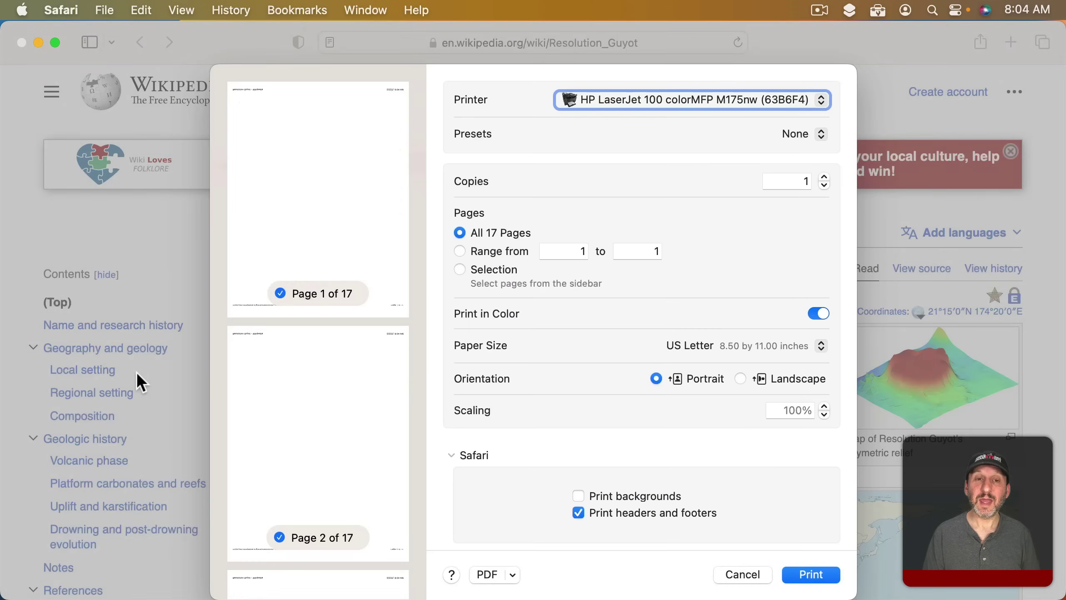
left_click(483, 573)
key("Right")
type("2")
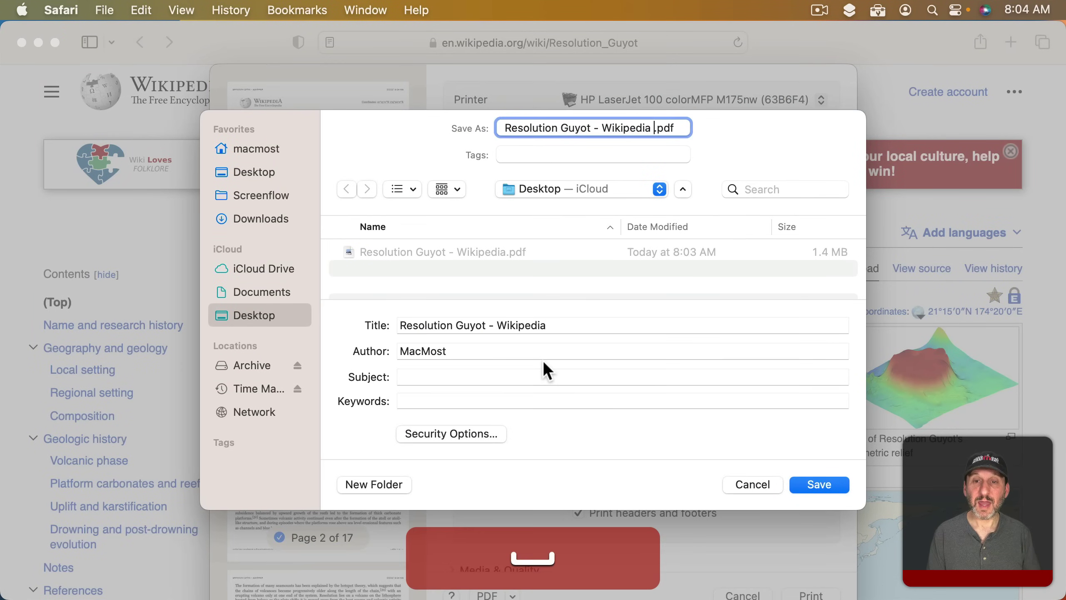
key("Return")
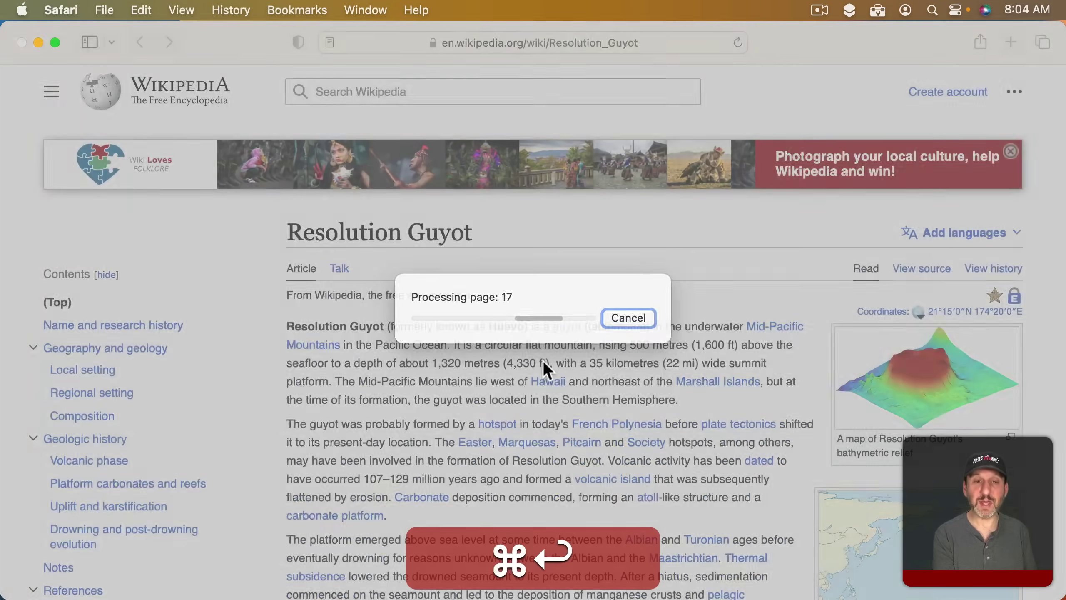
key("cmd+h")
- Quick Look both desktop PDFs, confirming the second has separate pages, then close the preview
key("space")
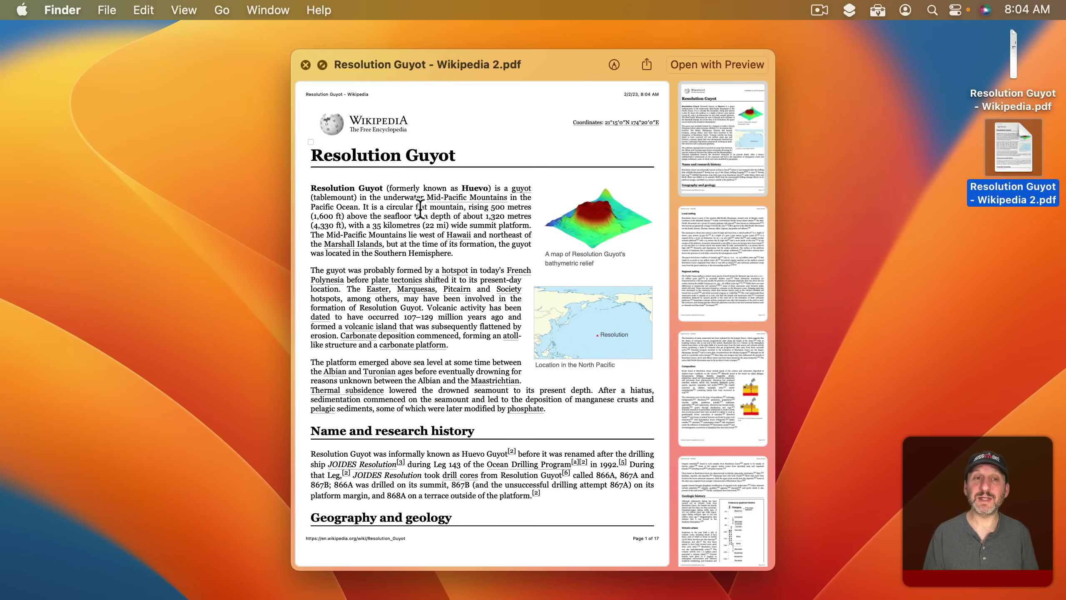
left_click(1013, 54)
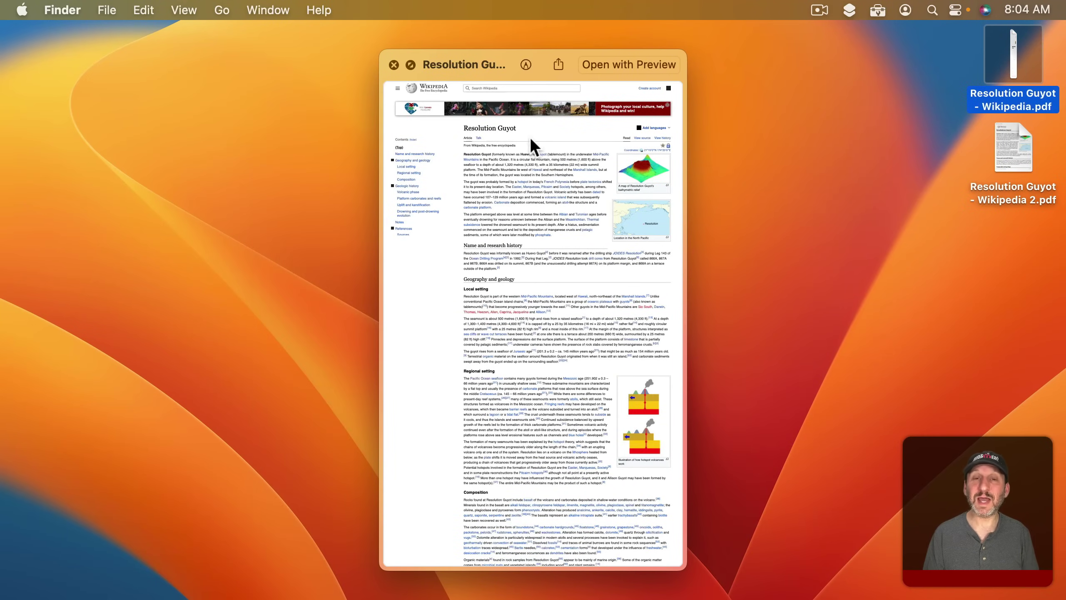
left_click(1006, 147)
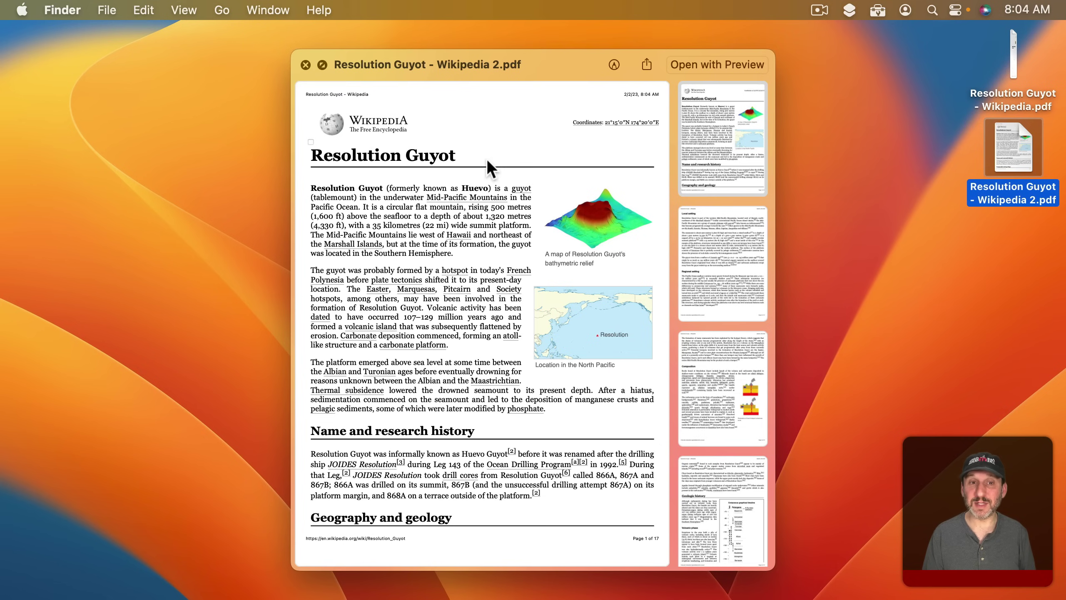
scroll(436, 403, "down", 6)
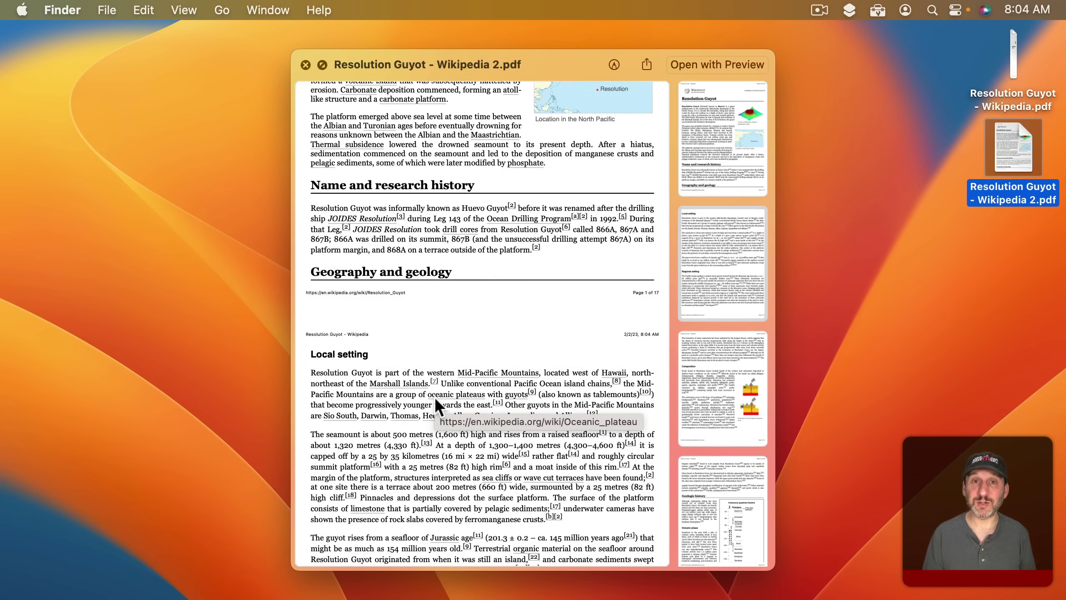
left_click(944, 43)
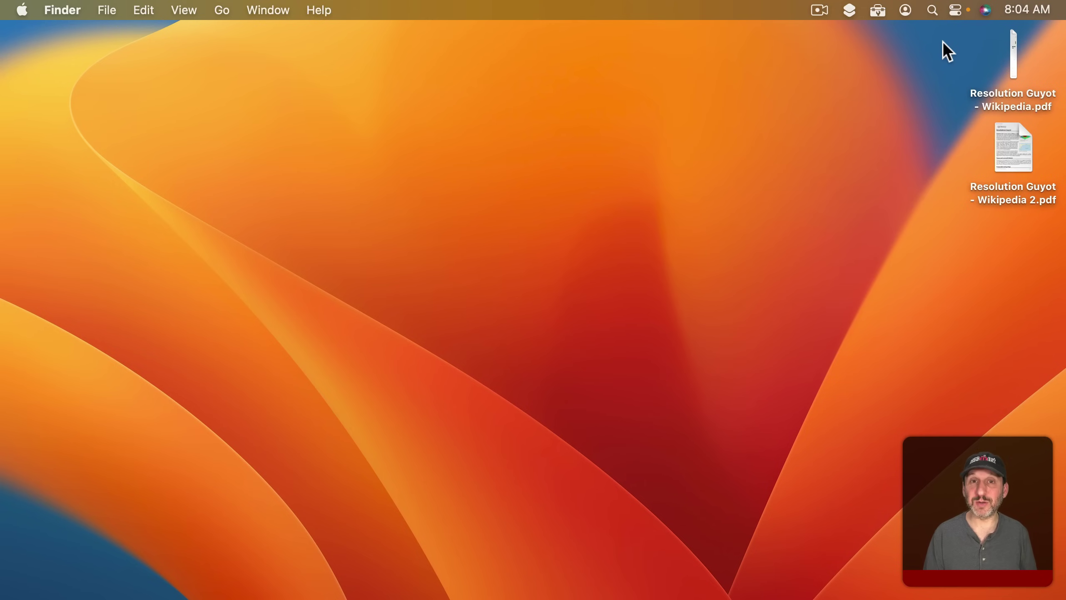
- Open the one-page PDF in Preview, export it as a 72 pixels/inch PNG, and close it
left_click(1007, 76)
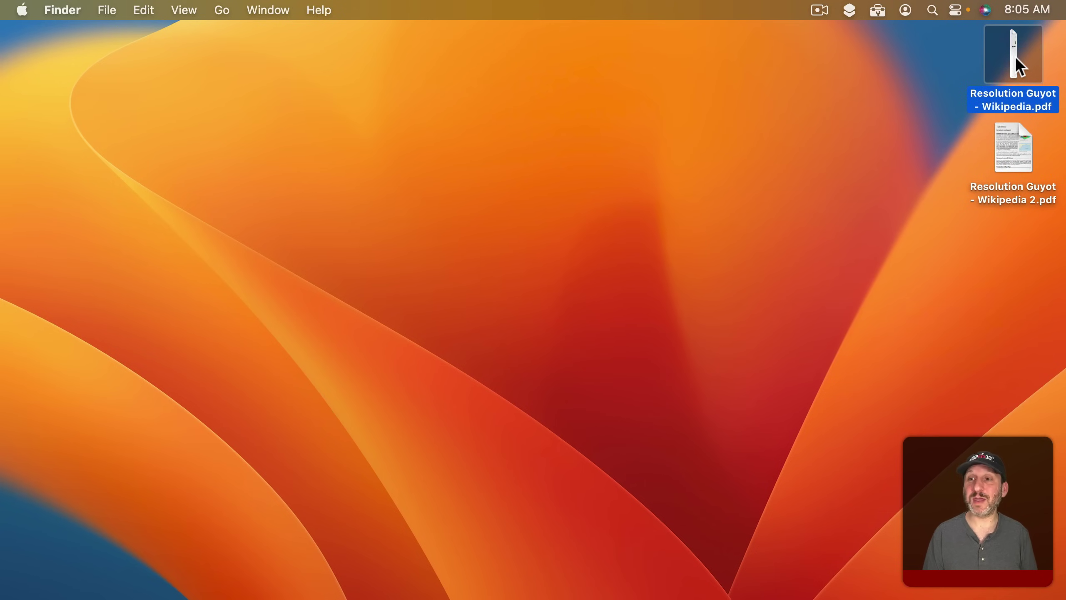
double_click(1018, 59)
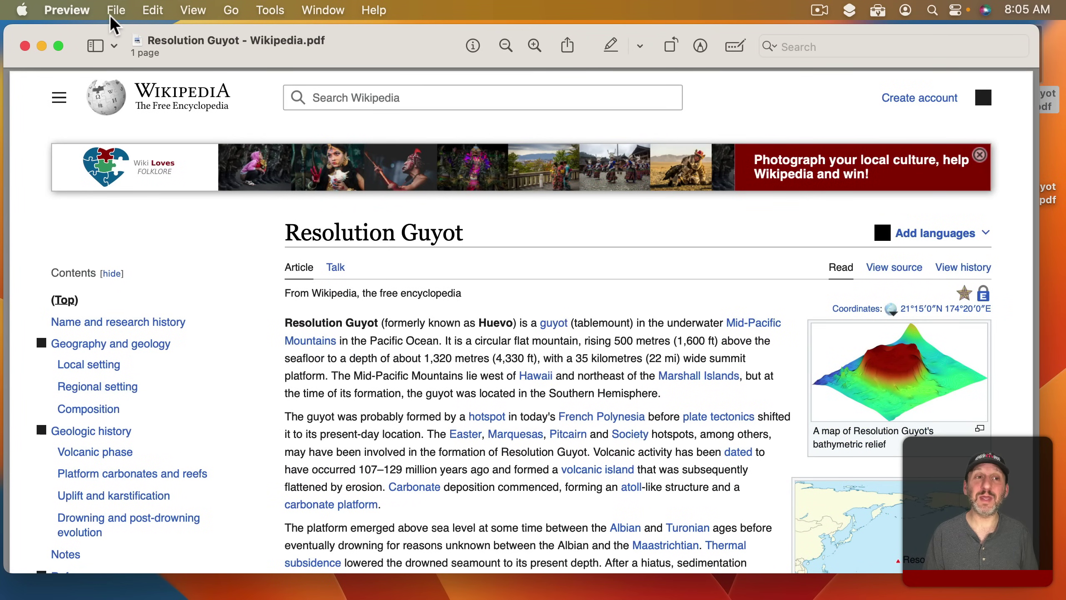
left_click(115, 11)
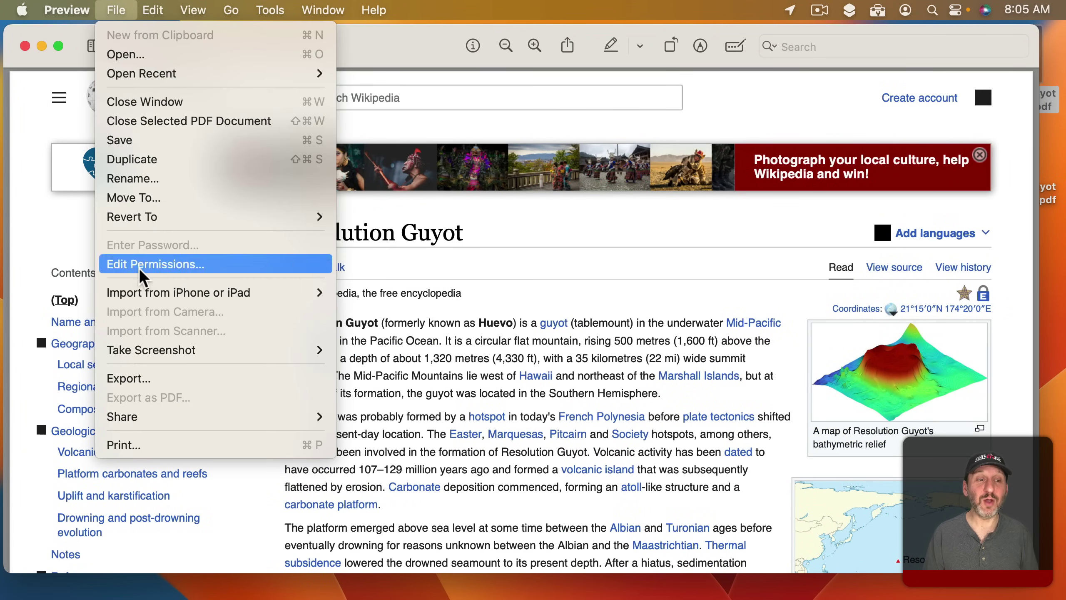
left_click(139, 378)
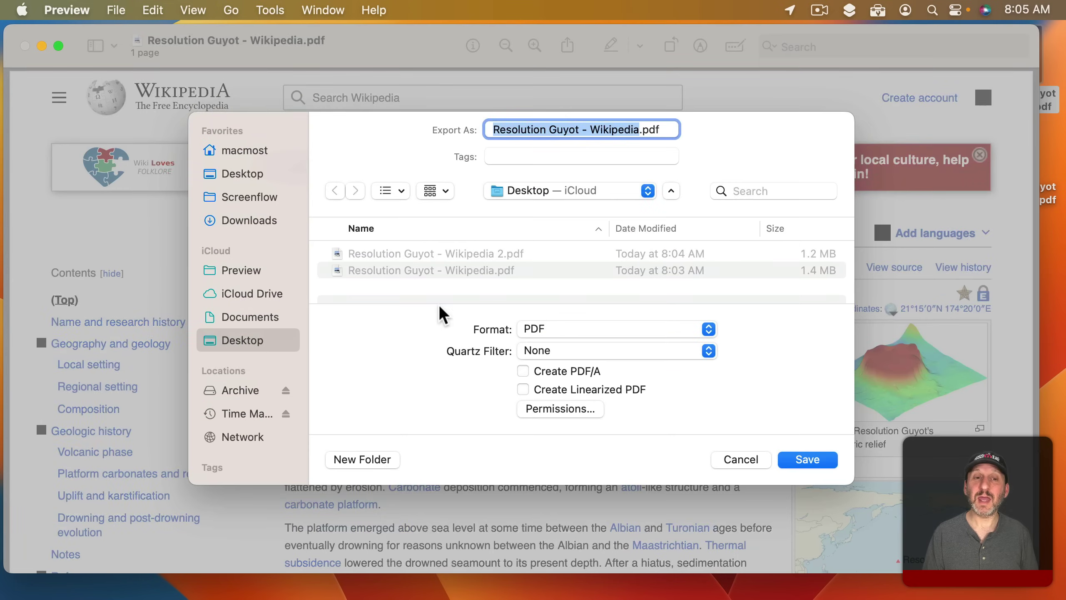
left_click(554, 331)
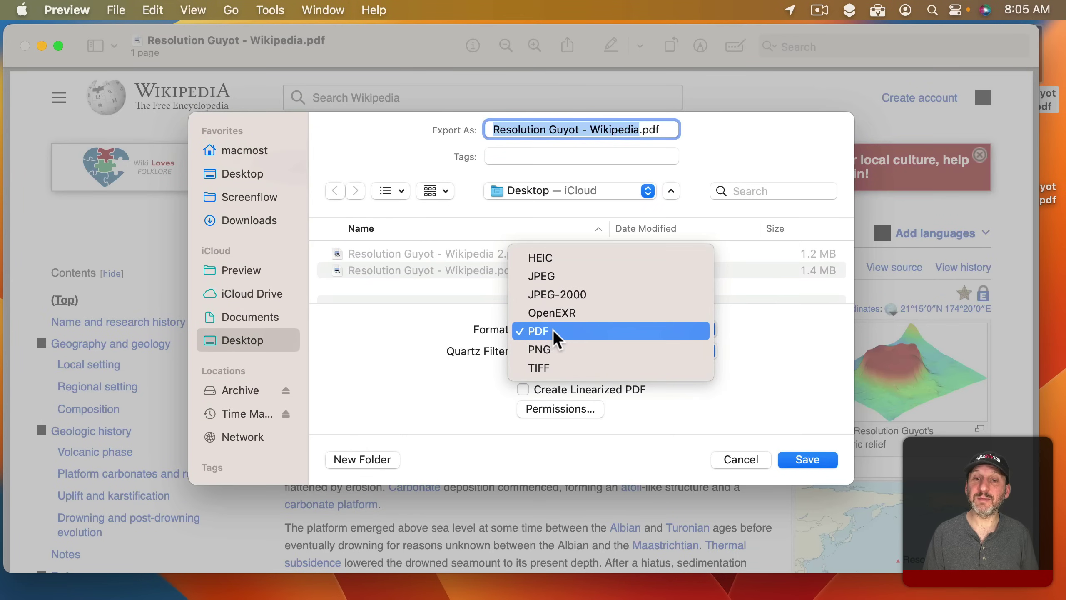
left_click(546, 350)
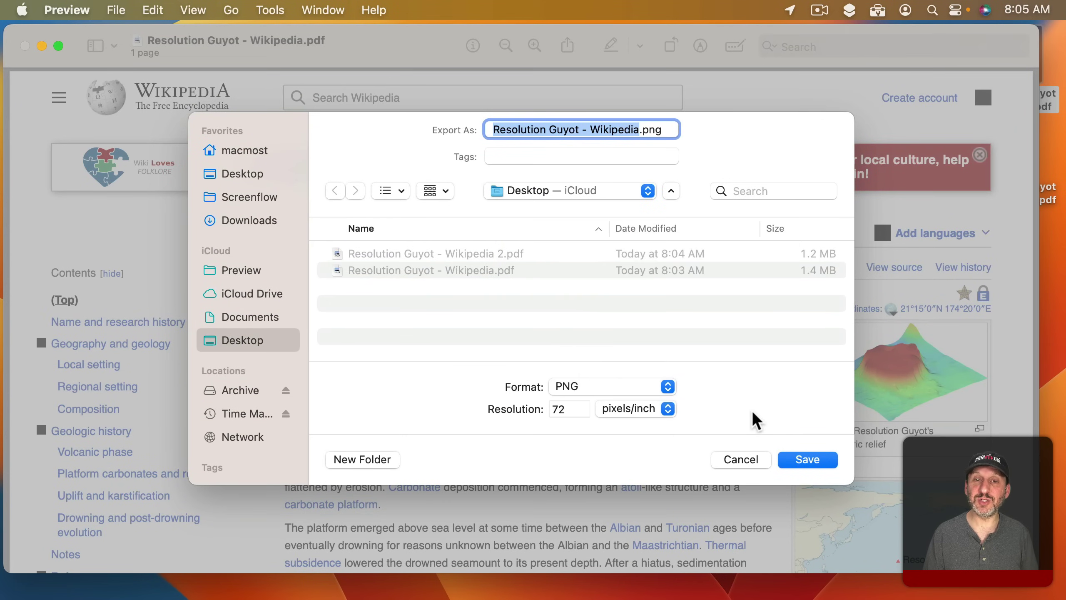
left_click(806, 458)
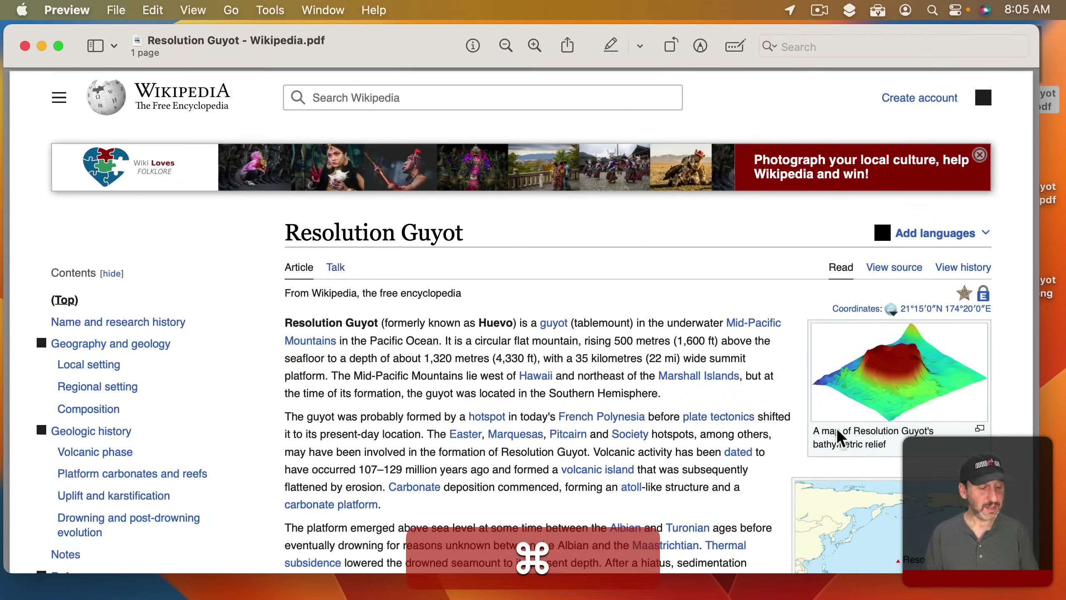
key("super+w")
- Quick Look the new 'Resolution Guyot - Wikipedia.png' and zoom into the tall image
left_click(998, 40)
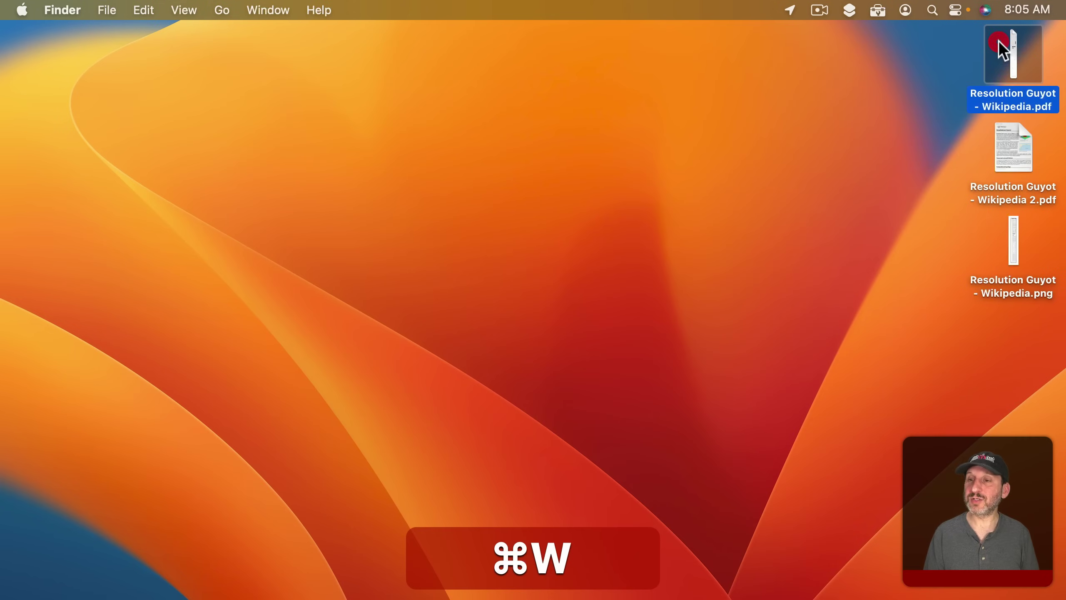
left_click(1018, 231)
key("space")
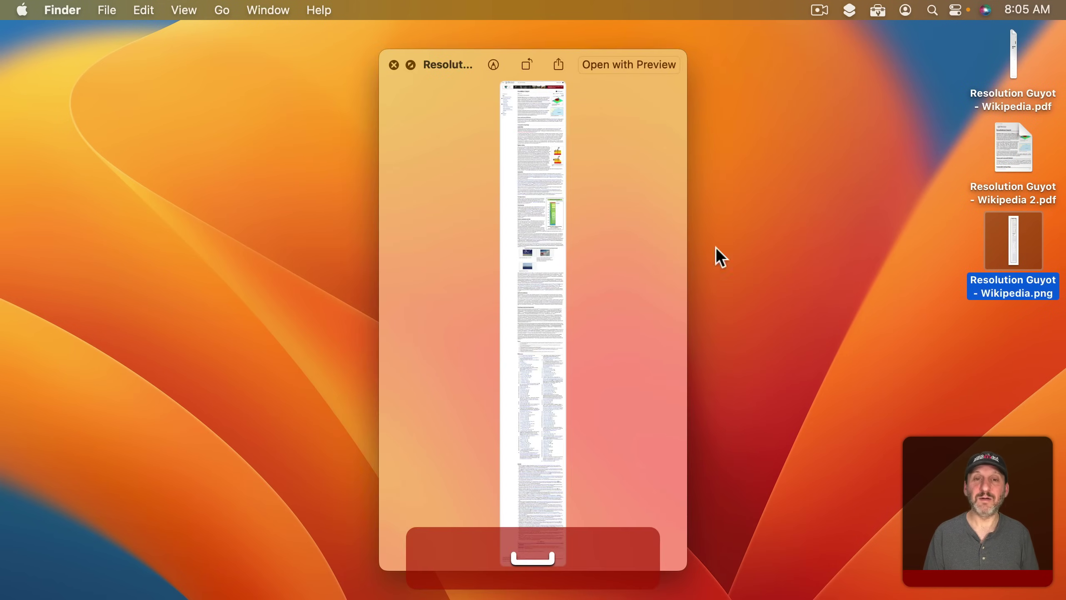
left_click(502, 166)
key("space")
- Show file info for the PNG, then for the original PDF (1.4 MB)
key("super+i")
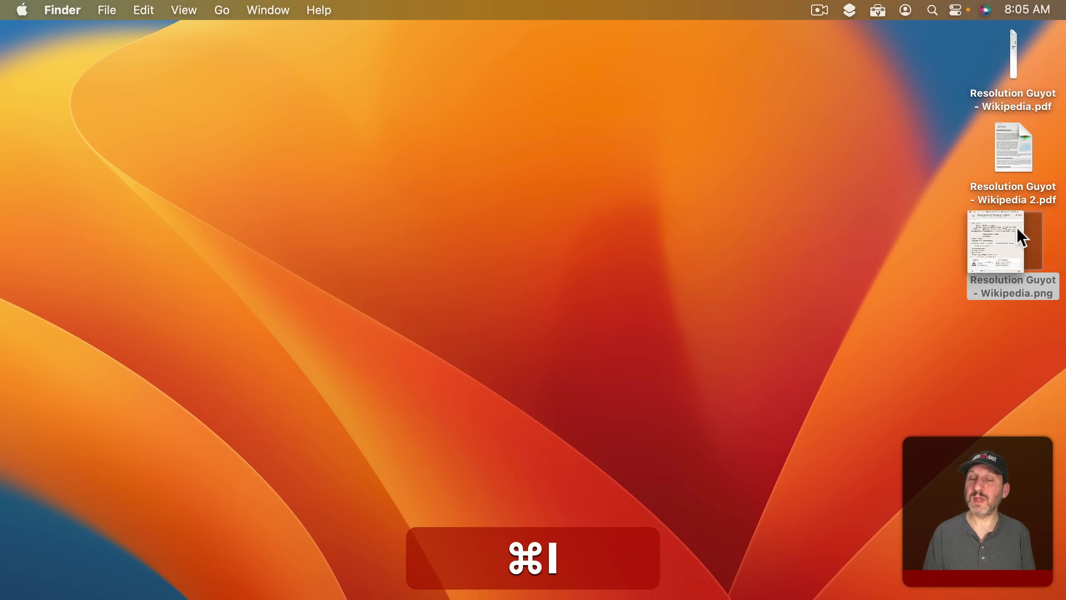
left_click(23, 43)
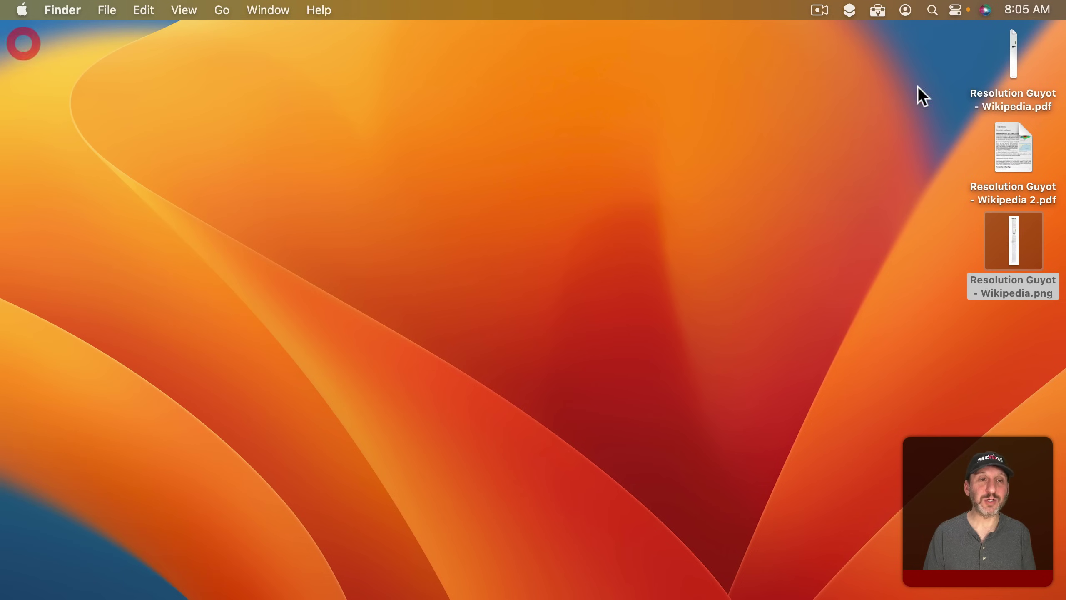
left_click(1012, 52)
key("super+i")
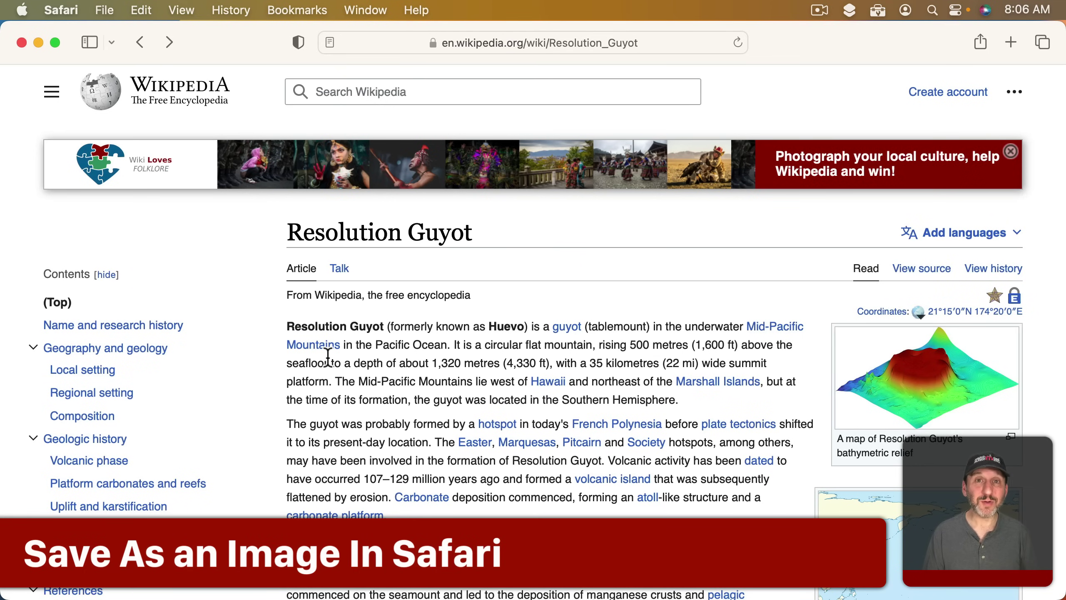
- Turn on 'Show Develop menu in menu bar' in Safari's Advanced settings
left_click(66, 9)
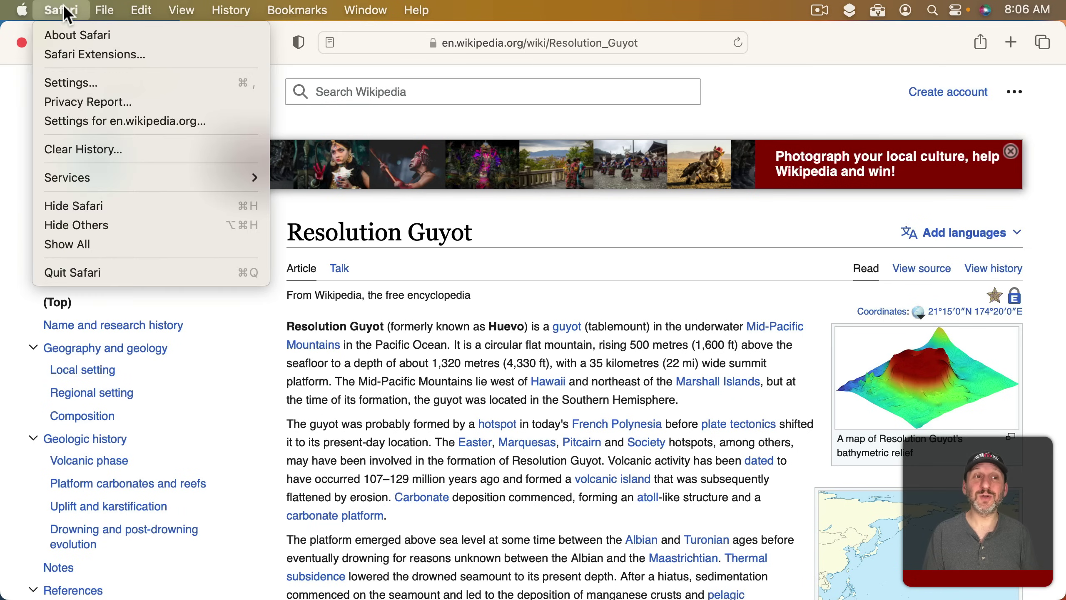
left_click(80, 78)
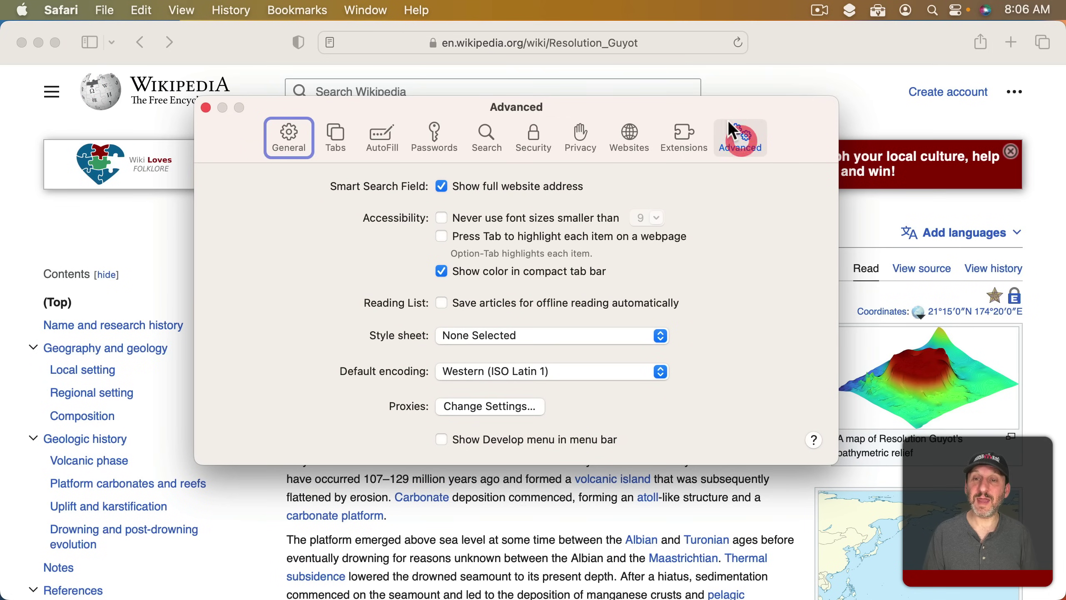
left_click(442, 440)
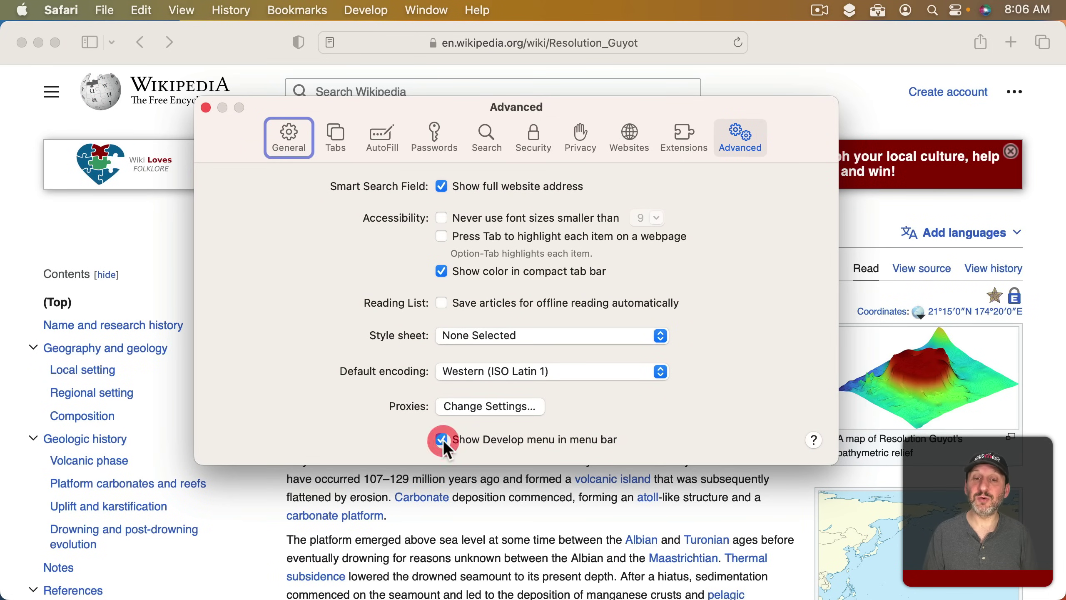
left_click(206, 108)
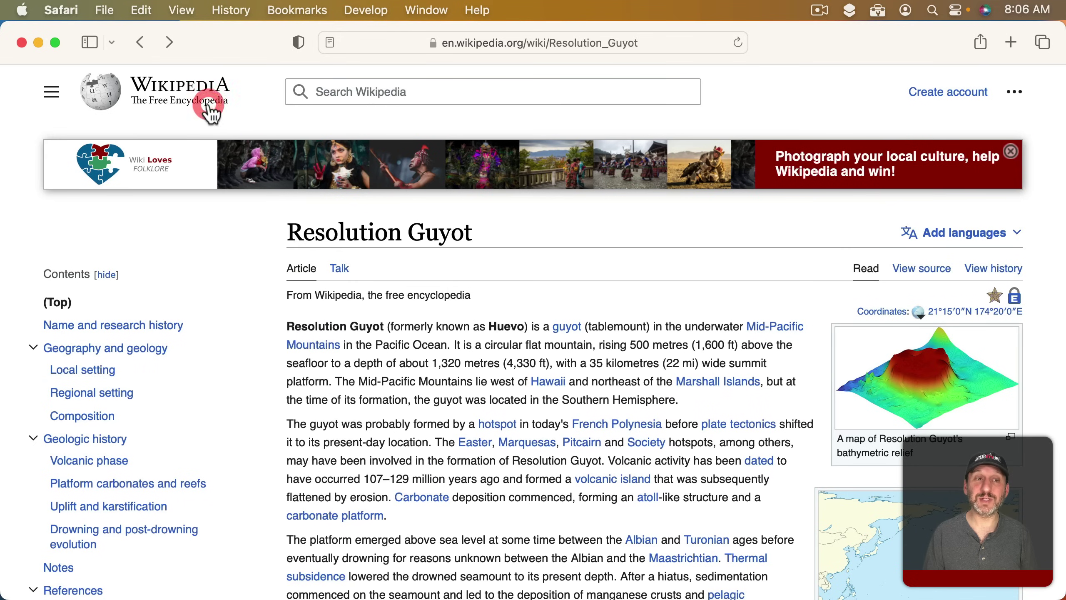
- Open Web Inspector, capture a screenshot from the <html> node, and save it to the Desktop
left_click(355, 11)
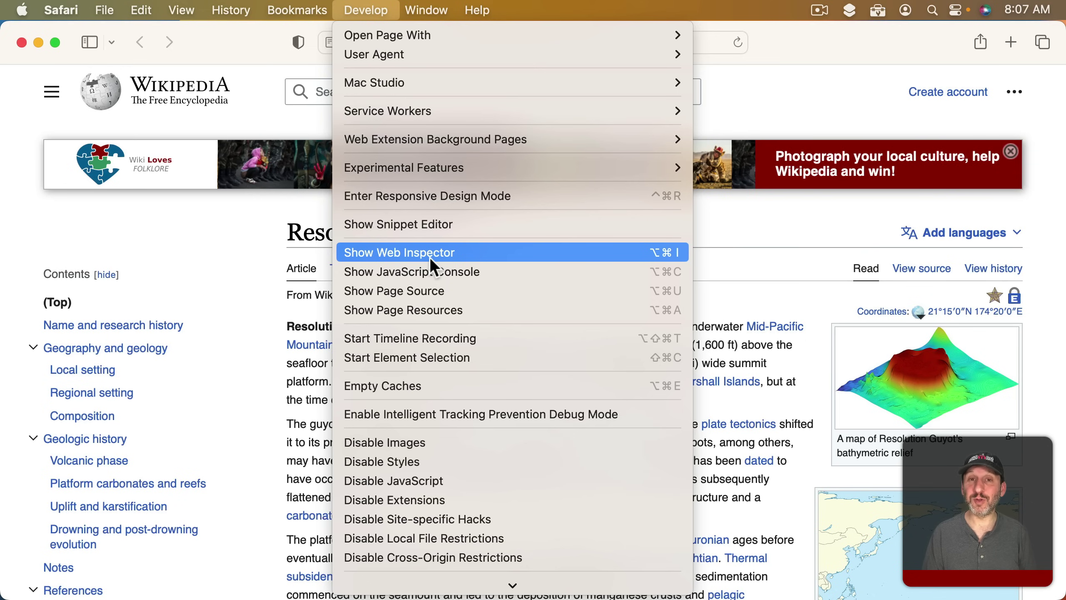
left_click(415, 253)
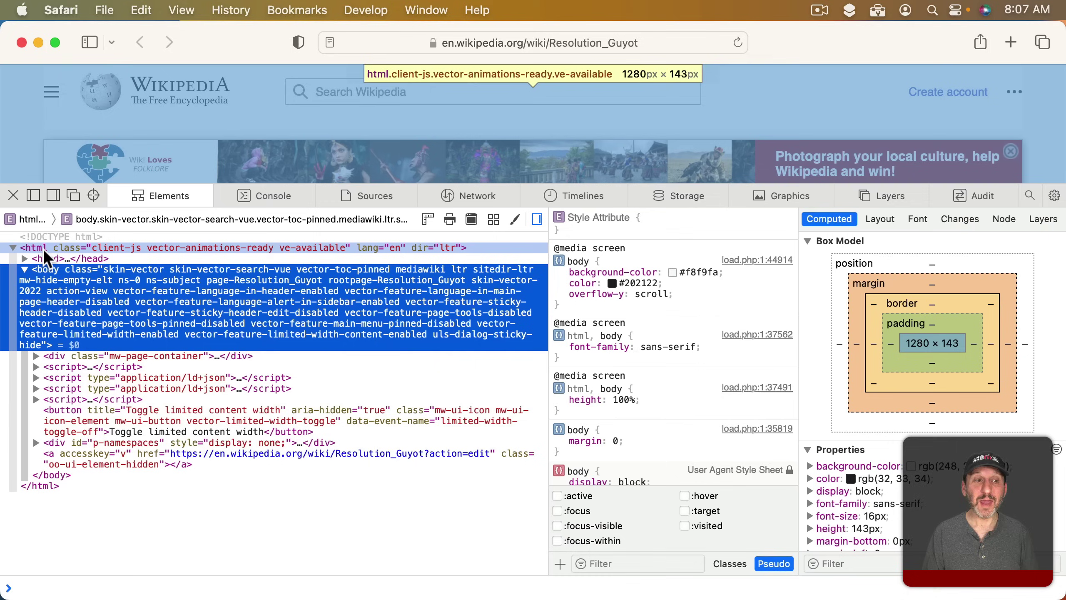
left_click(44, 250, "ctrl")
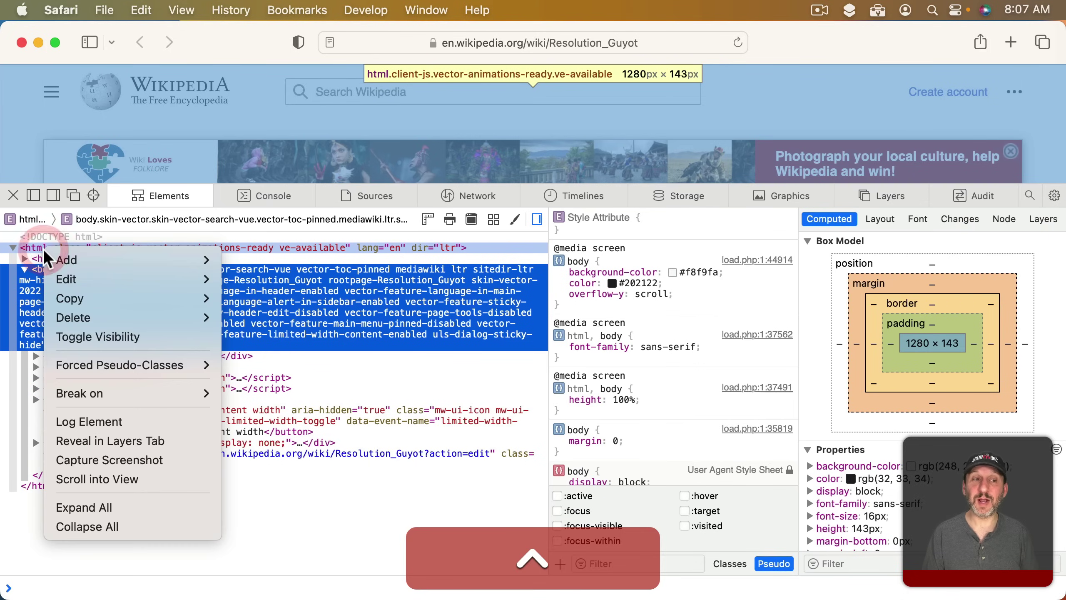
left_click(100, 460)
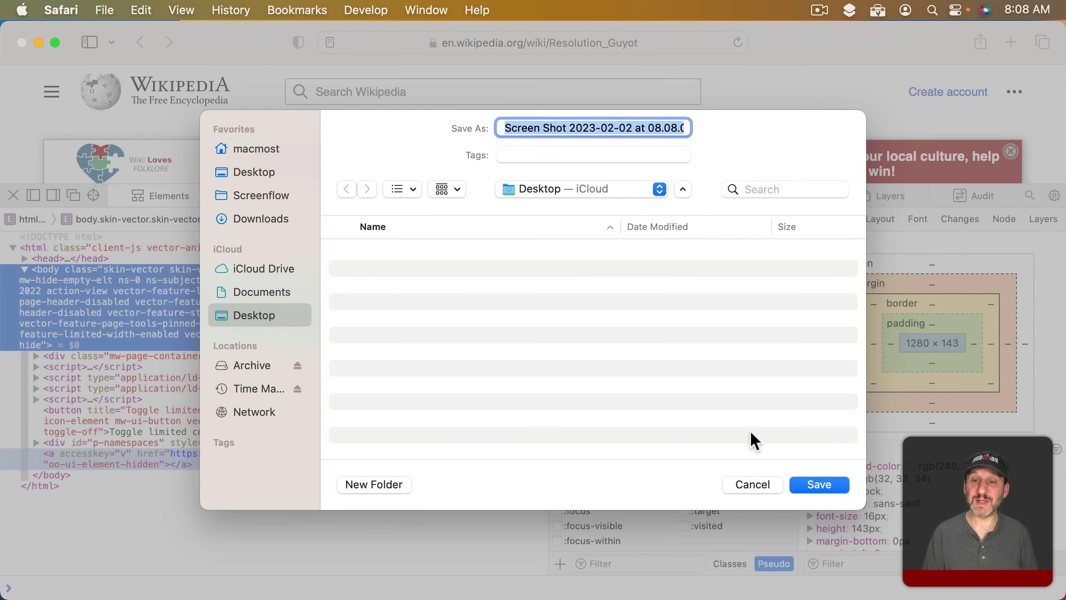
left_click(812, 487)
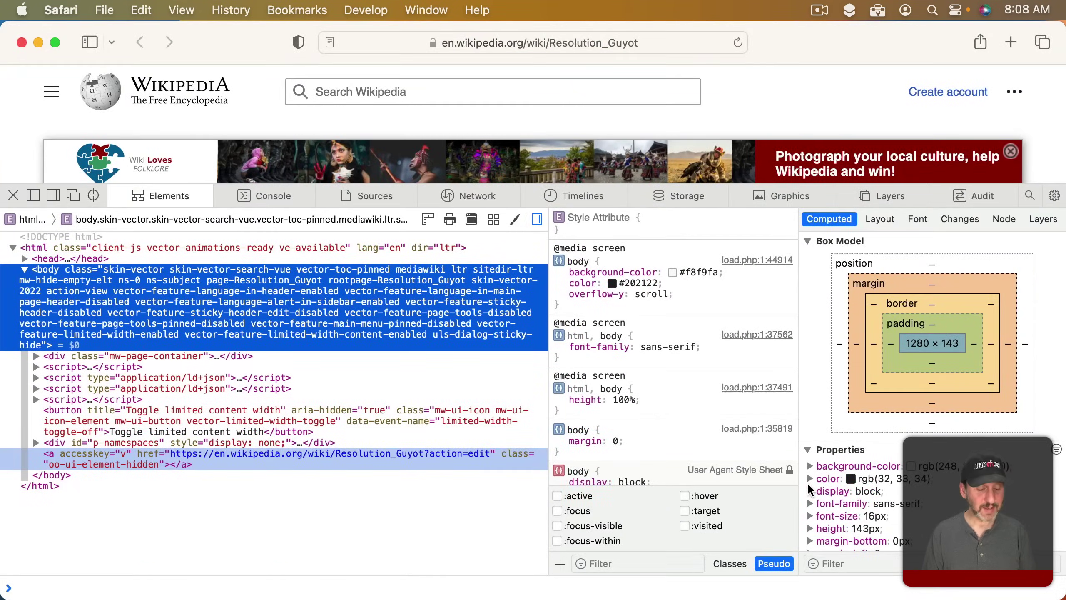
- Quick Look the 17.8 MB screenshot PNG, try opening it in Preview, and dismiss the error
key("super+h")
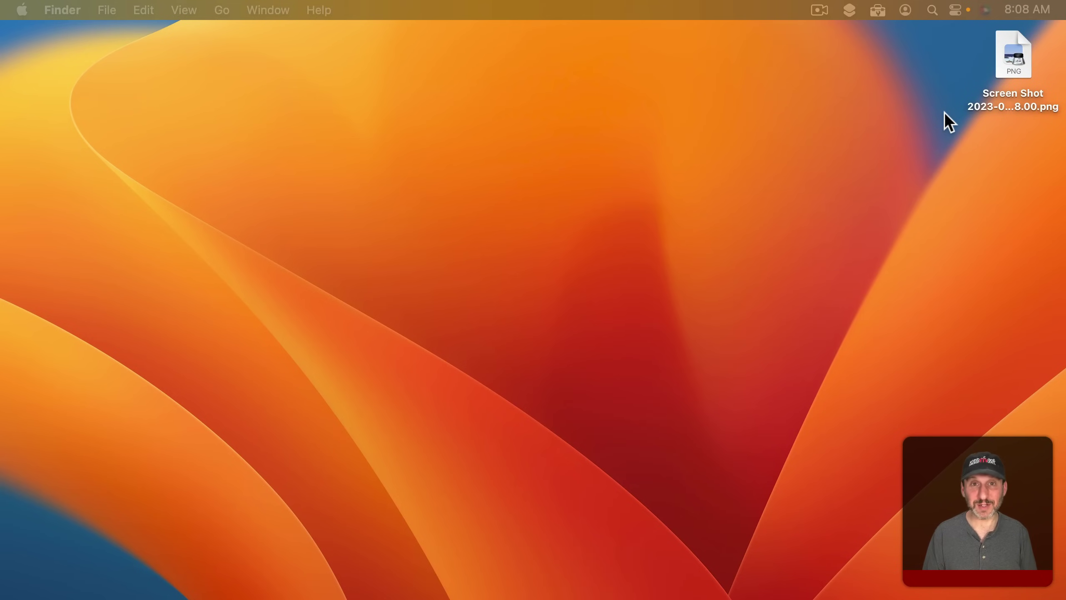
left_click(1005, 65)
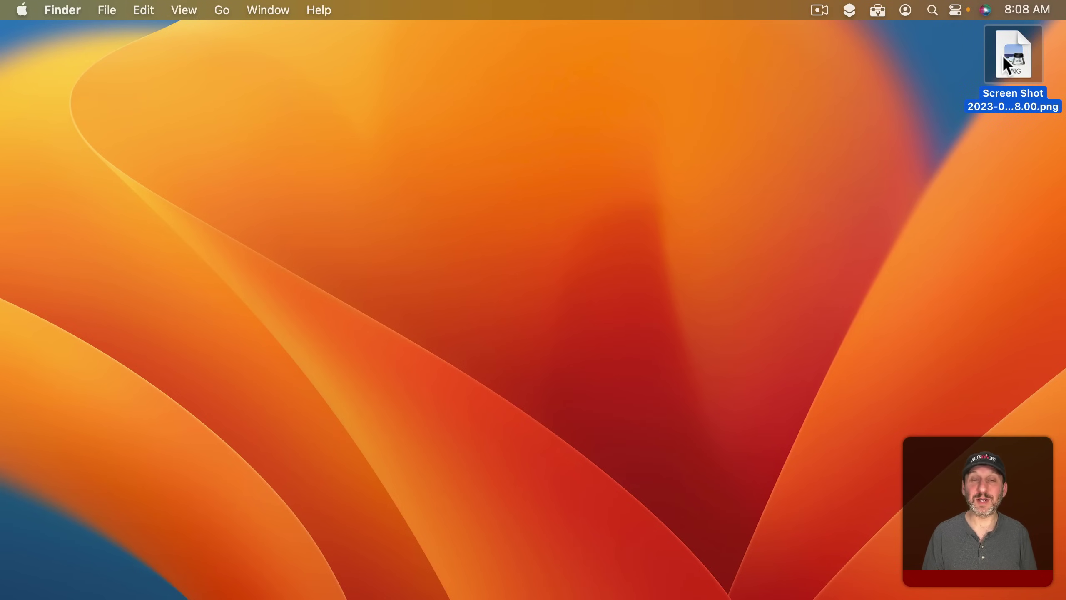
key("space")
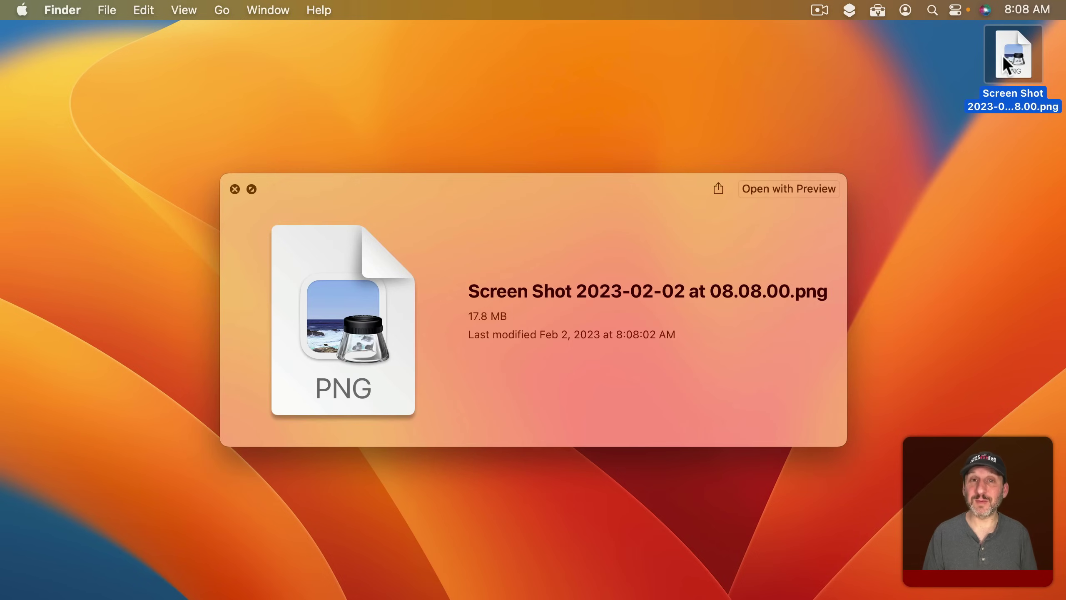
key("space")
double_click(1003, 55)
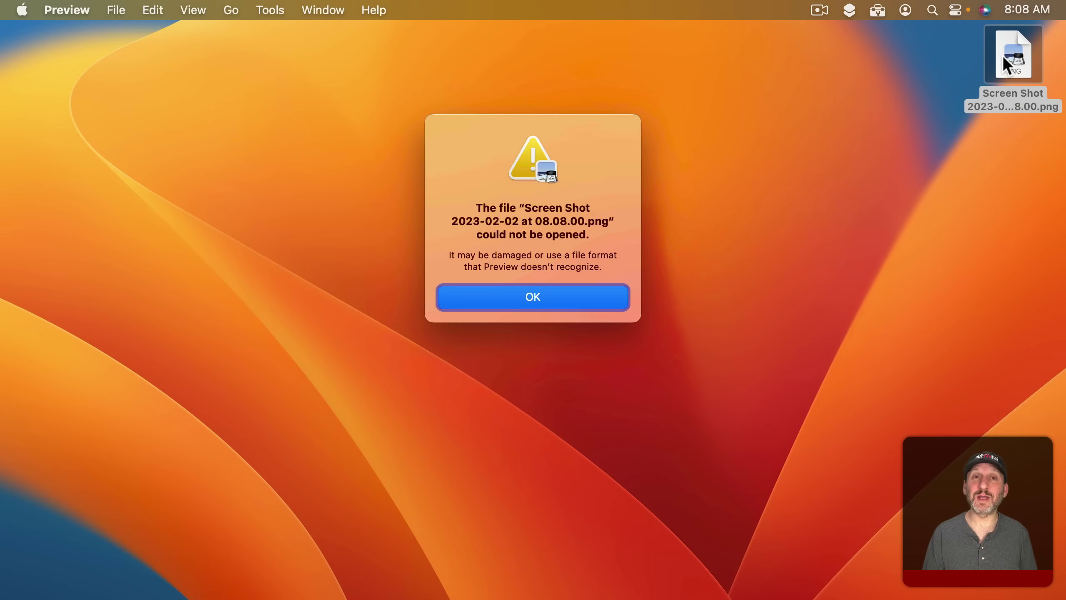
left_click(533, 300)
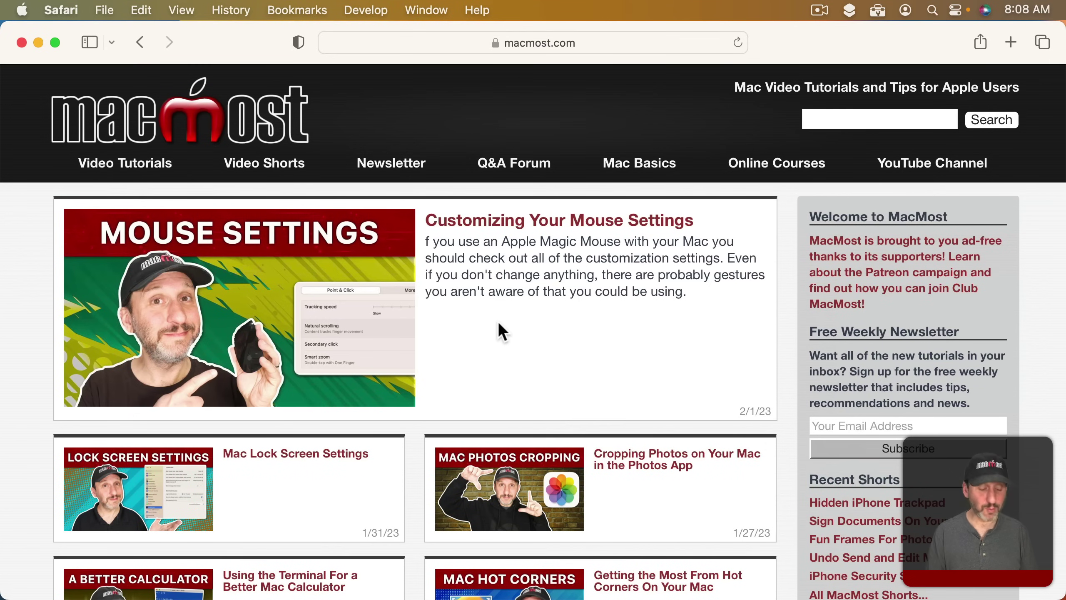
- Capture a full-page macmost.com screenshot from the inspector's <html> node and save it to the Desktop
key("alt+super+i")
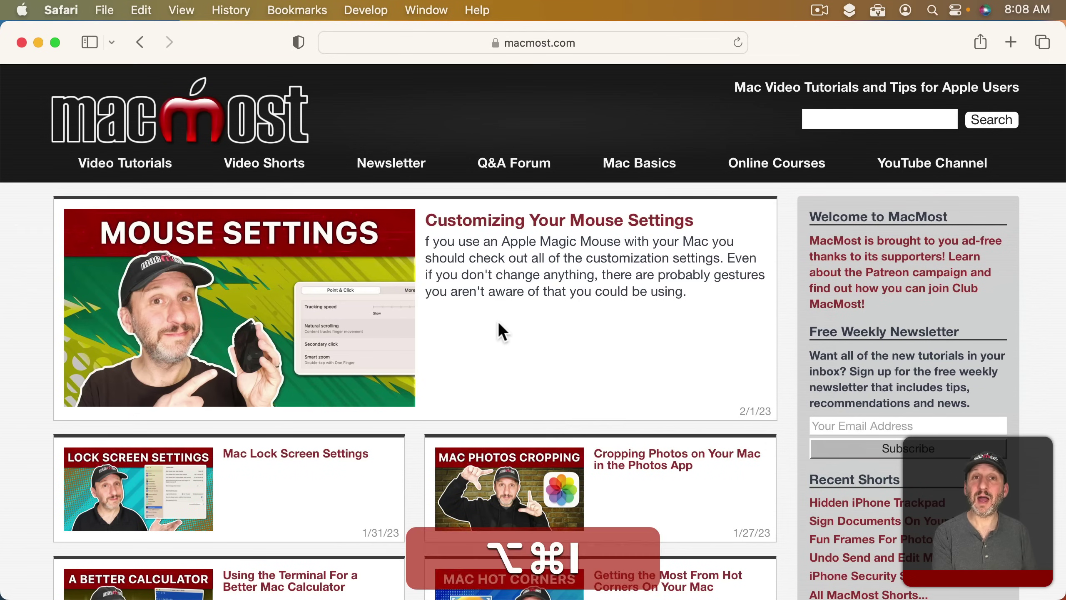
key("alt+super+i")
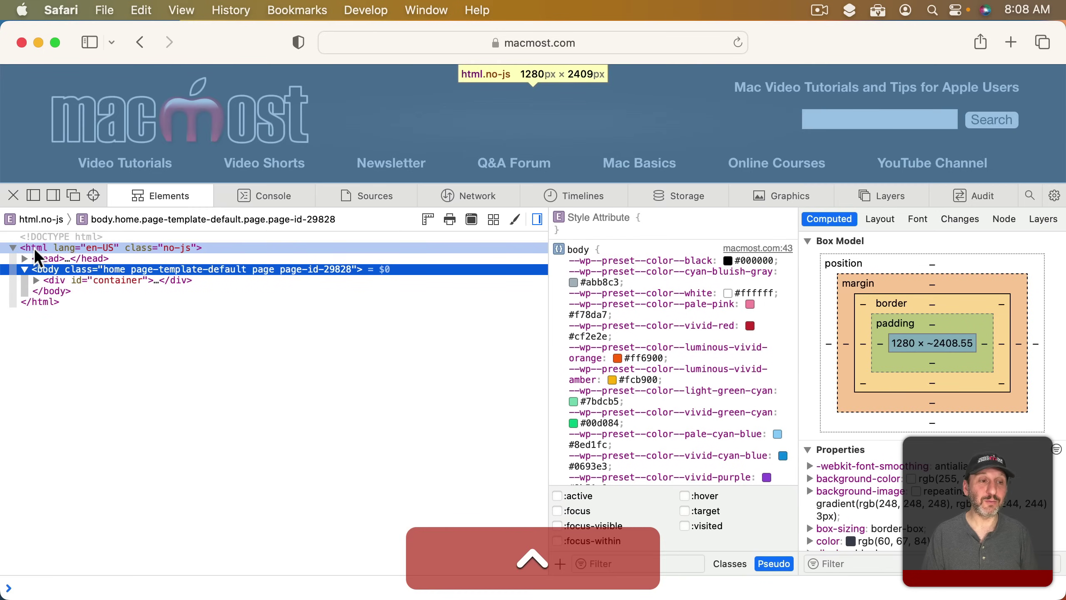
left_click(33, 247, "ctrl")
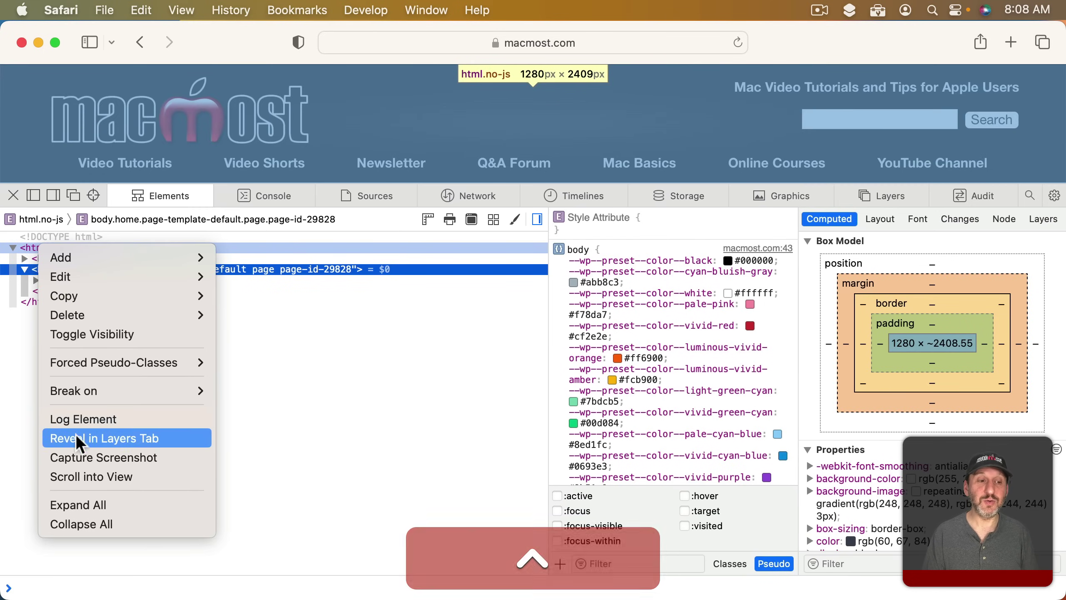
left_click(77, 458)
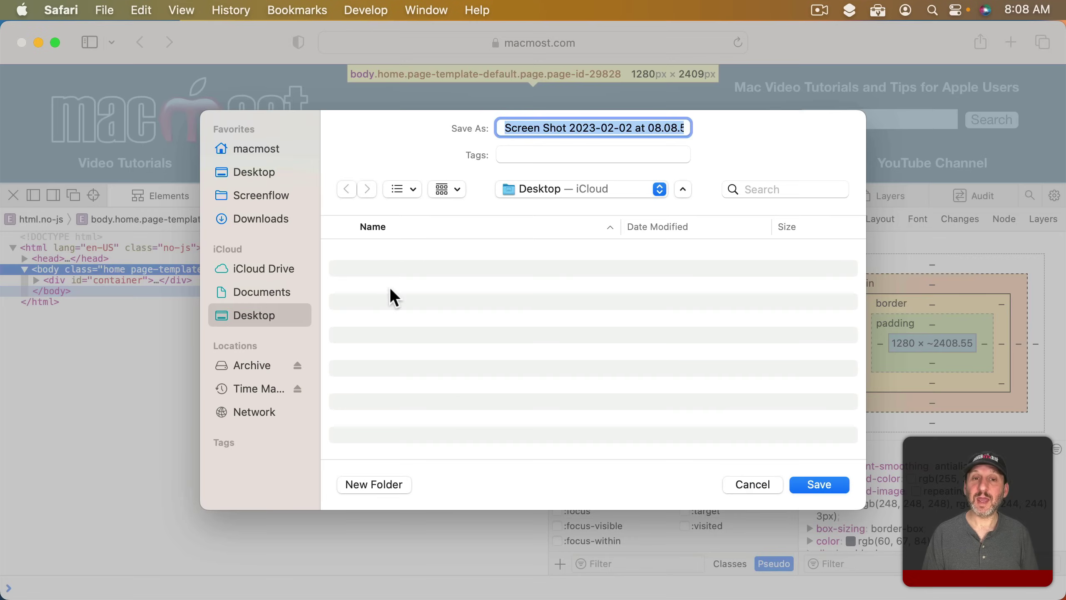
left_click(819, 484)
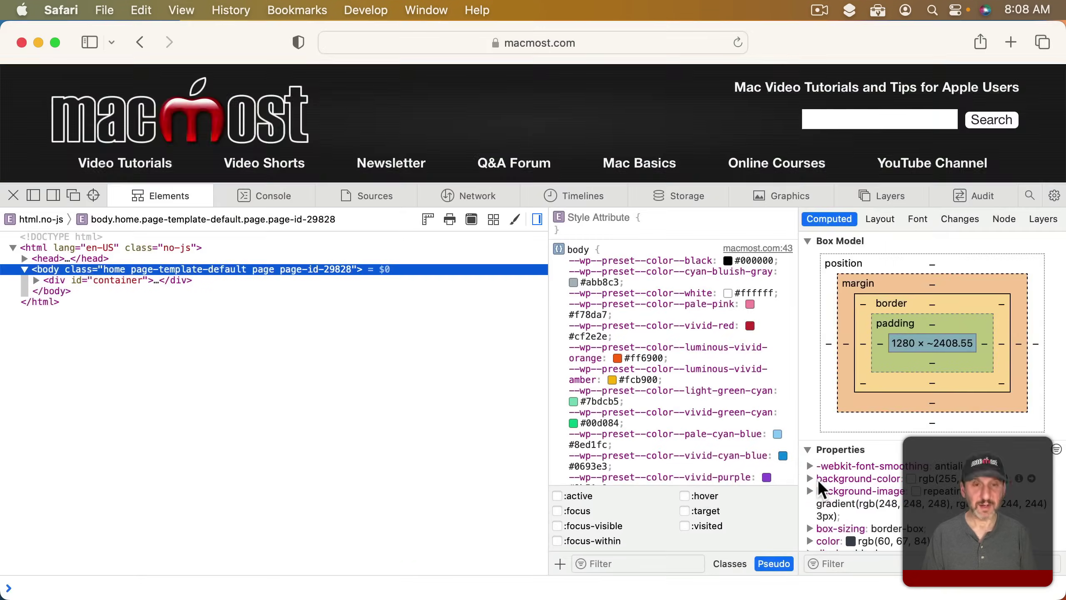
- Quick Look the new macmost.com screenshot on the Desktop
key("super+h")
left_click(1013, 51)
key("space")
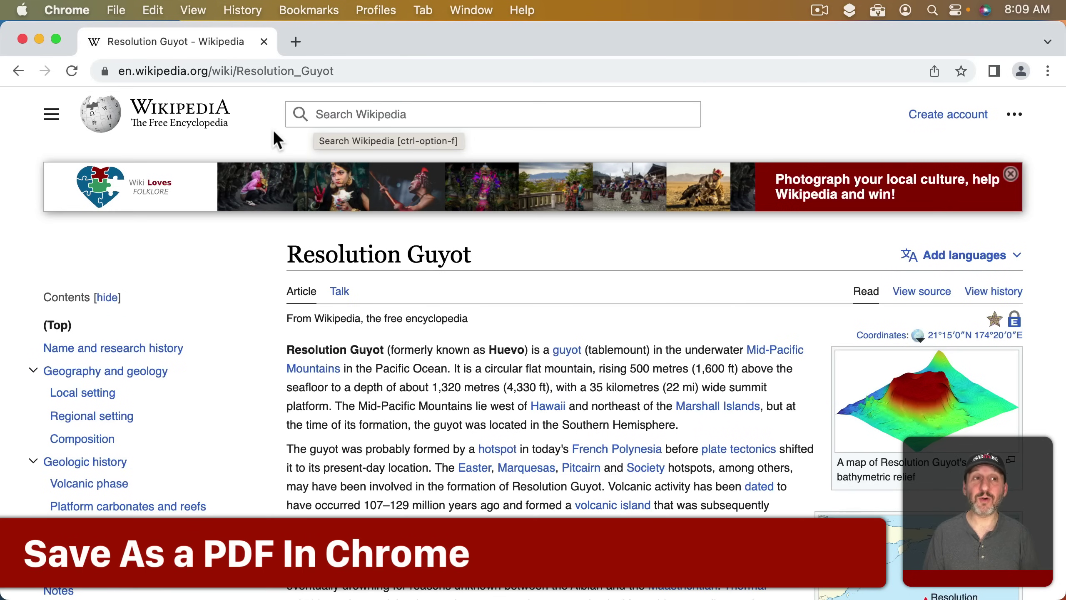
- Open Chrome's 15-page Letter print preview of the article and expand More settings
left_click(122, 11)
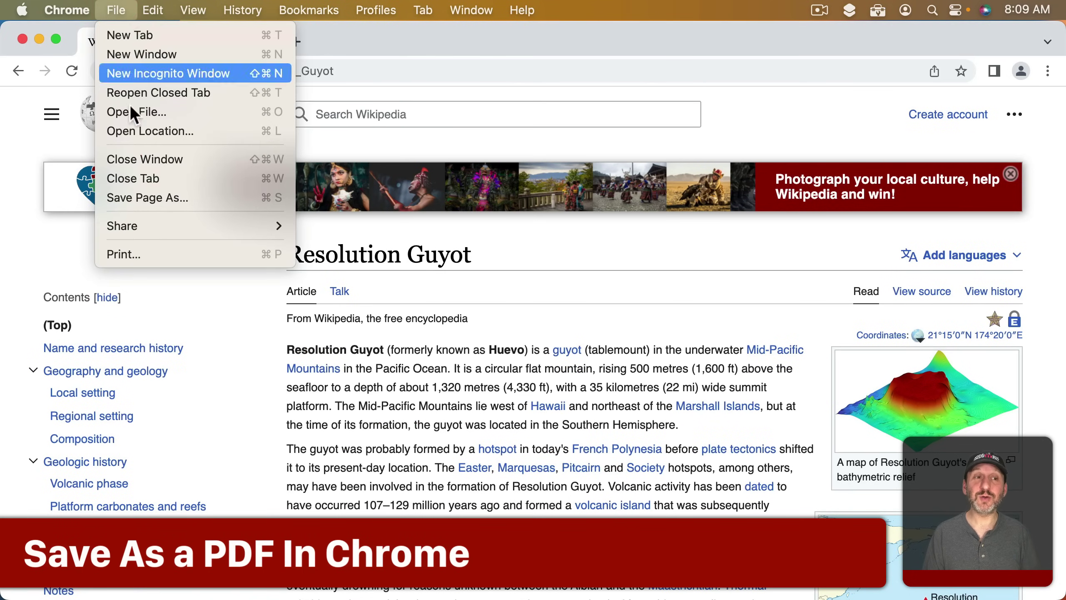
left_click(142, 249)
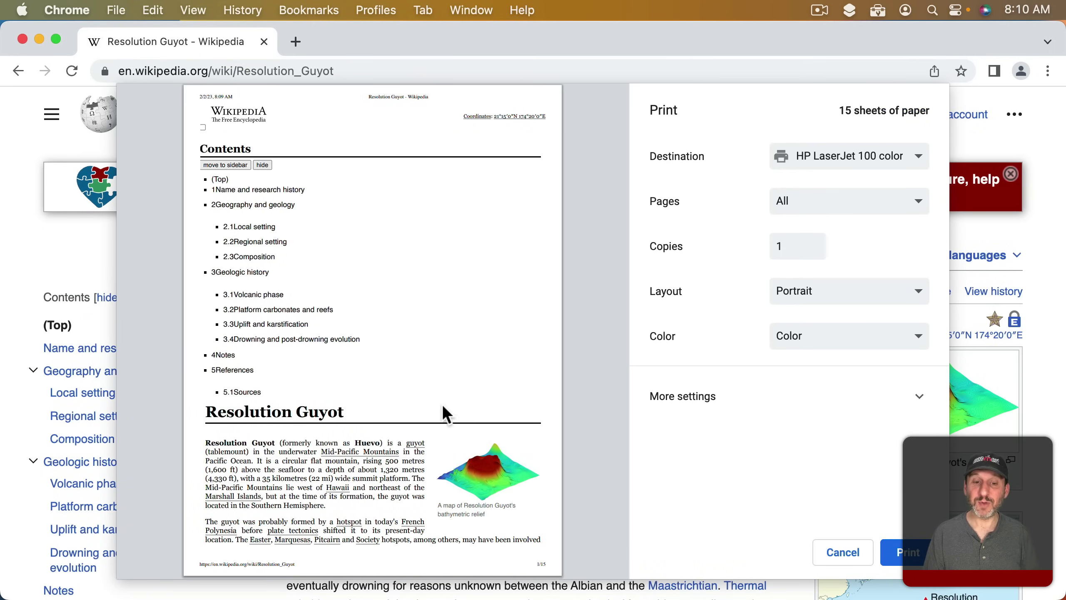
scroll(442, 404, "down", 5)
scroll(443, 412, "up", 5)
left_click(736, 398)
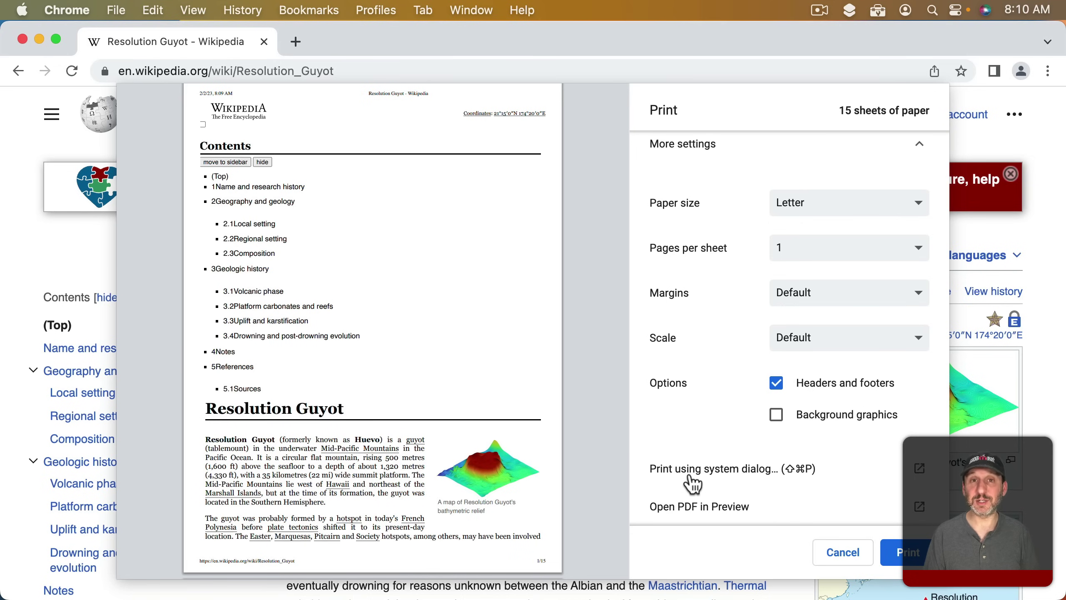
- Open the article as a 15-page PDF in Preview, scroll through its pages, and close it
left_click(672, 509)
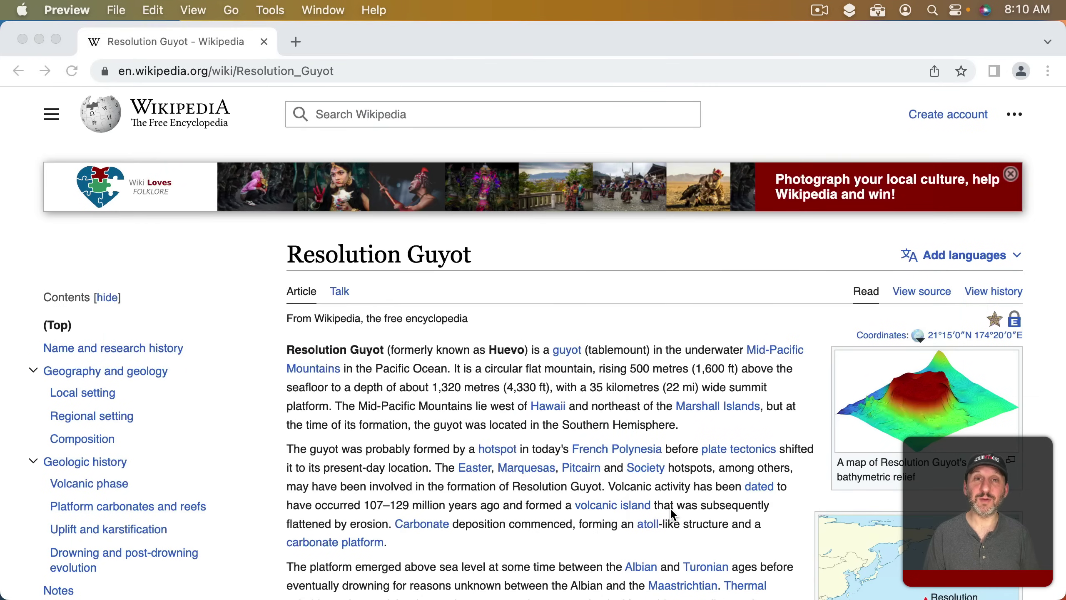
scroll(363, 368, "down", 10)
scroll(363, 368, "down", 15)
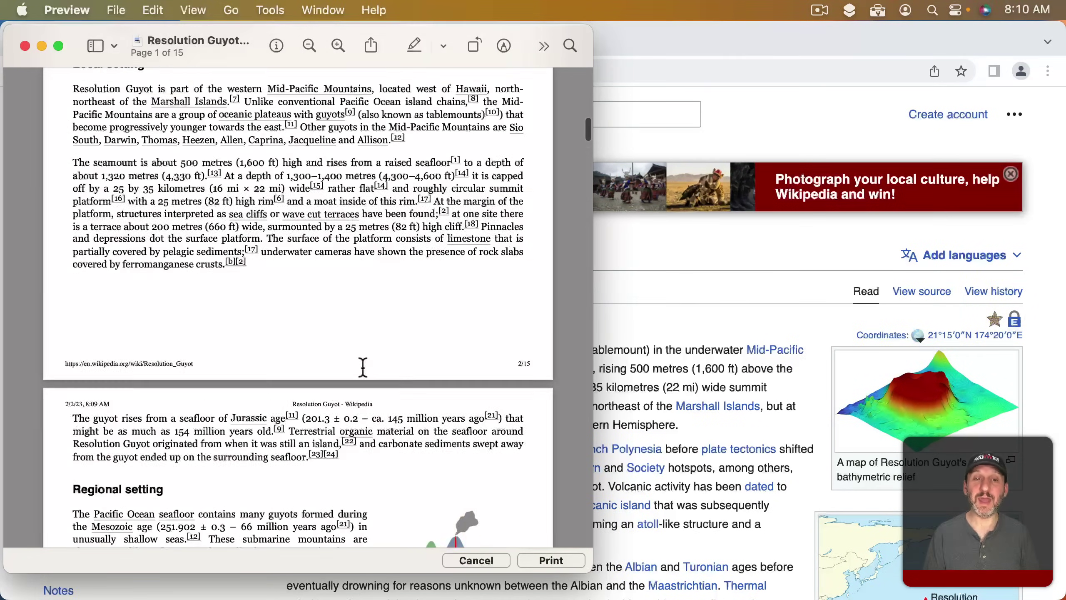
scroll(363, 367, "up", 8)
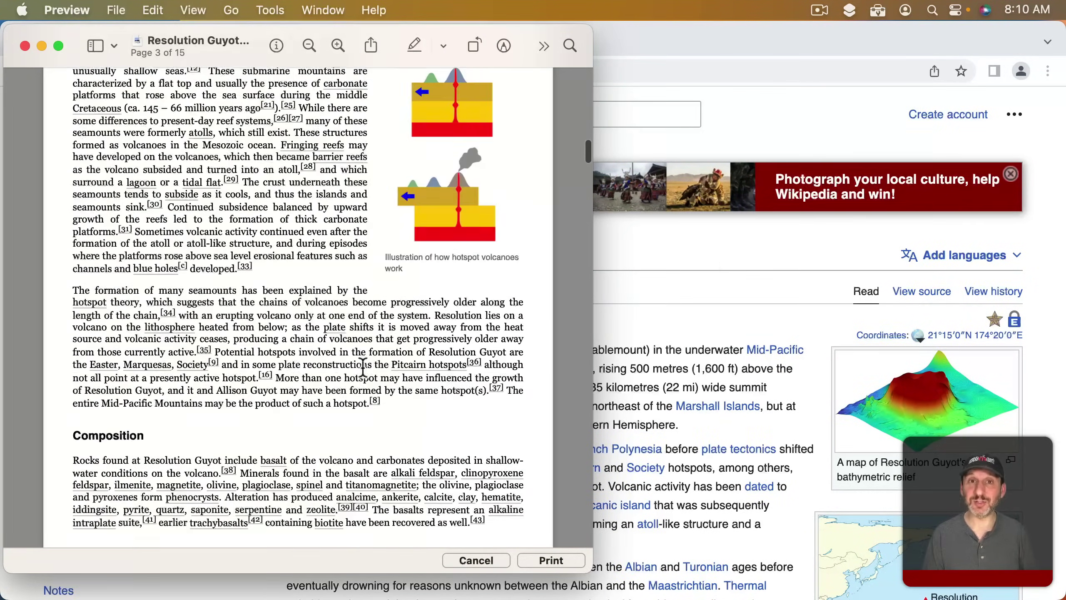
key("cmd+w")
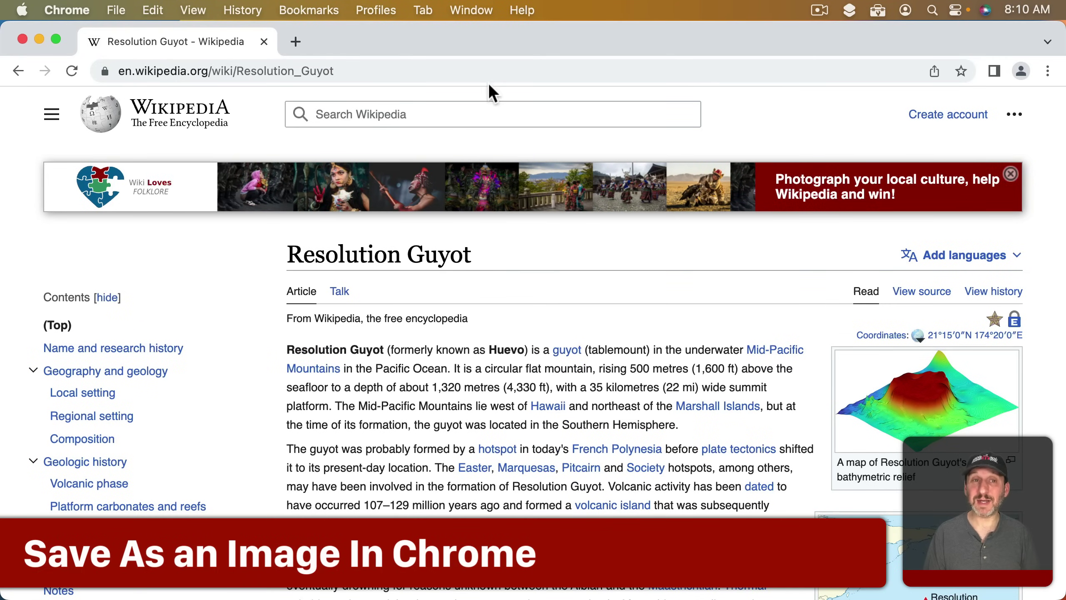
- Open Chrome's developer tools on the Resolution Guyot article
left_click(195, 10)
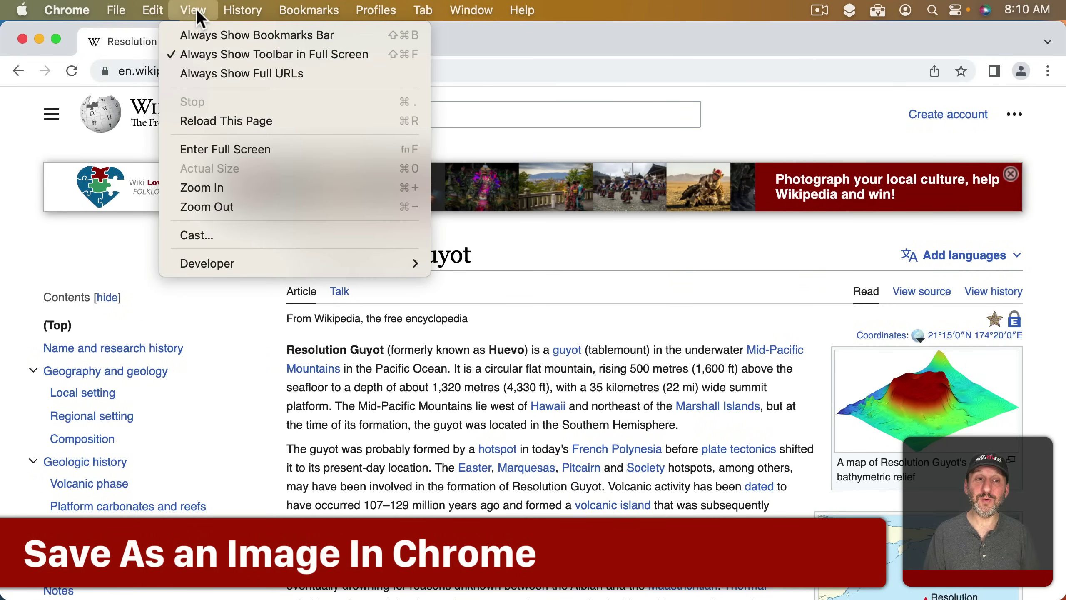
mouse_move(219, 262)
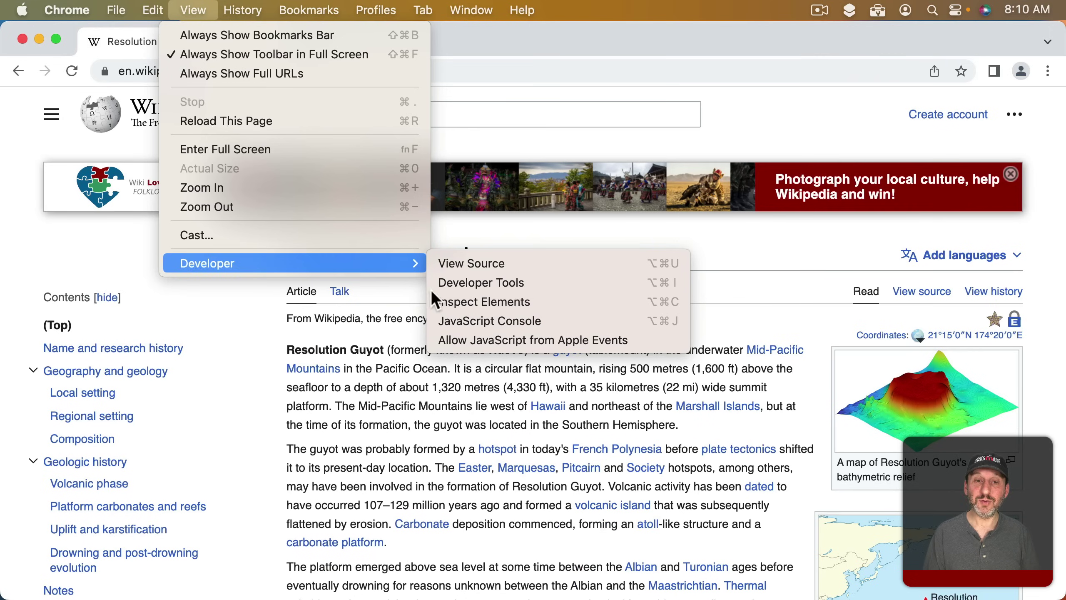
left_click(470, 286)
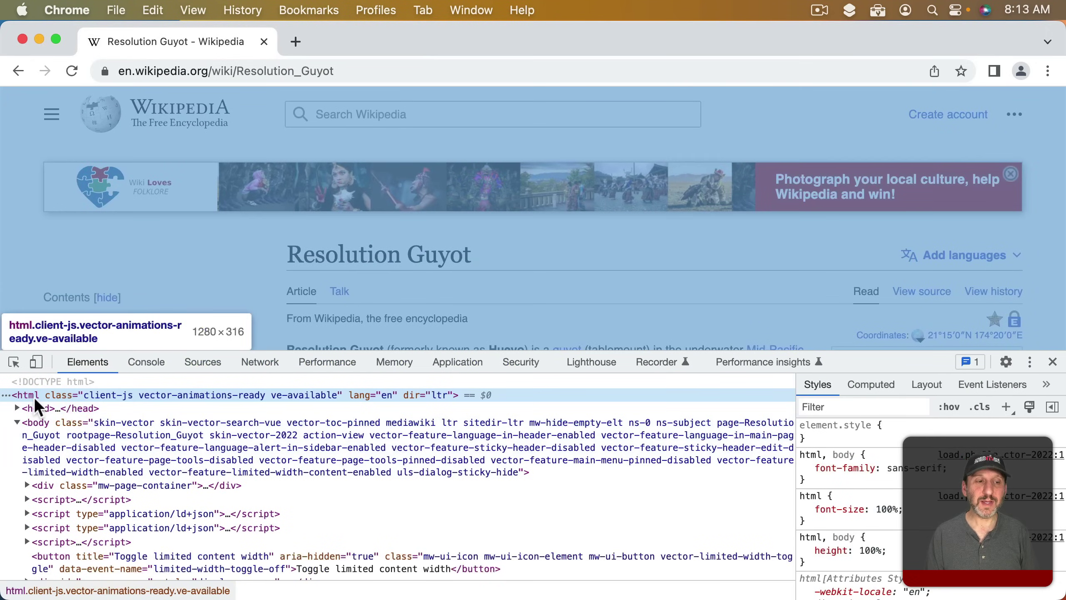
left_click(34, 395, "ctrl")
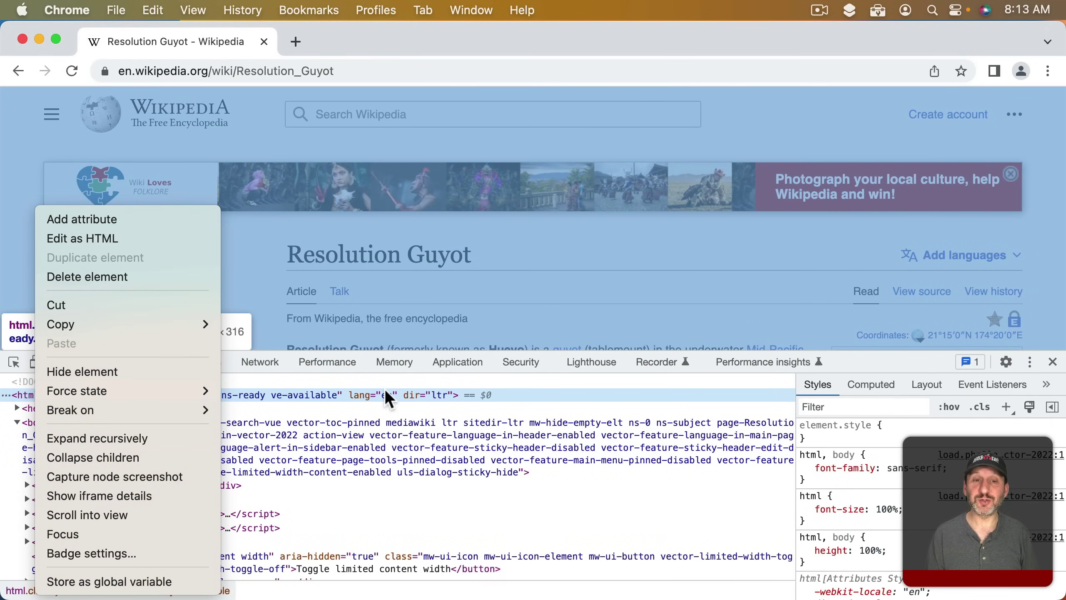
left_click(492, 389)
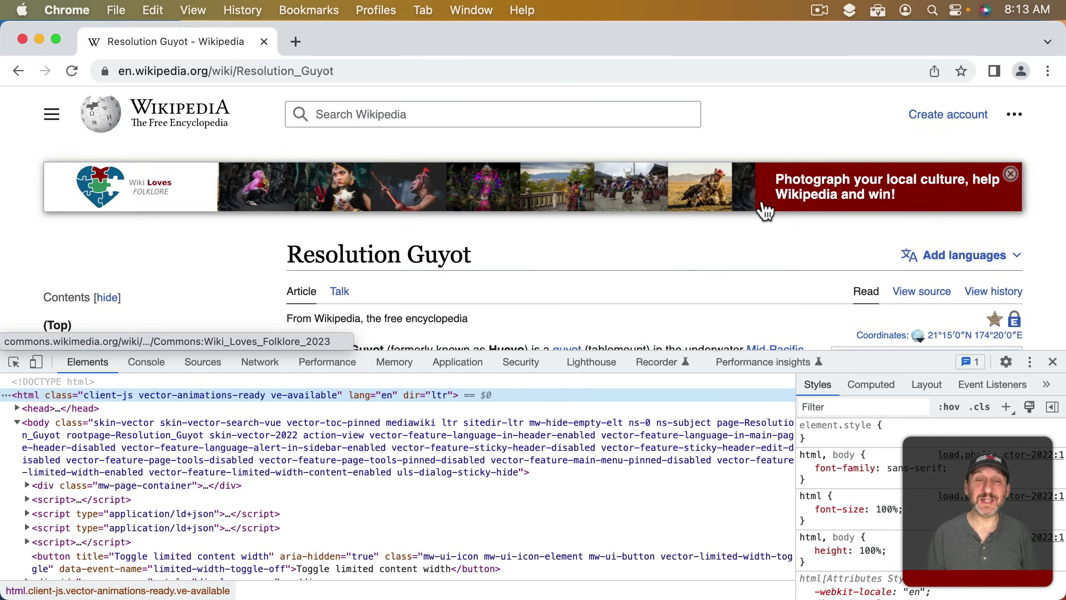
- Run the 'screen' command to capture a full-size PNG screenshot and reveal it in Finder
left_click(1030, 362)
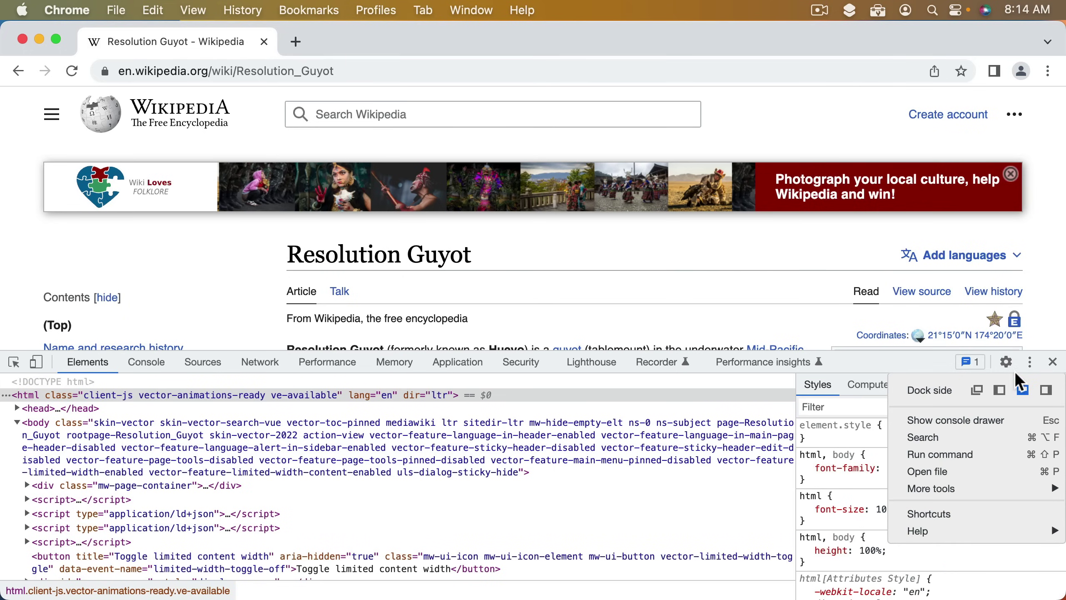
left_click(964, 456)
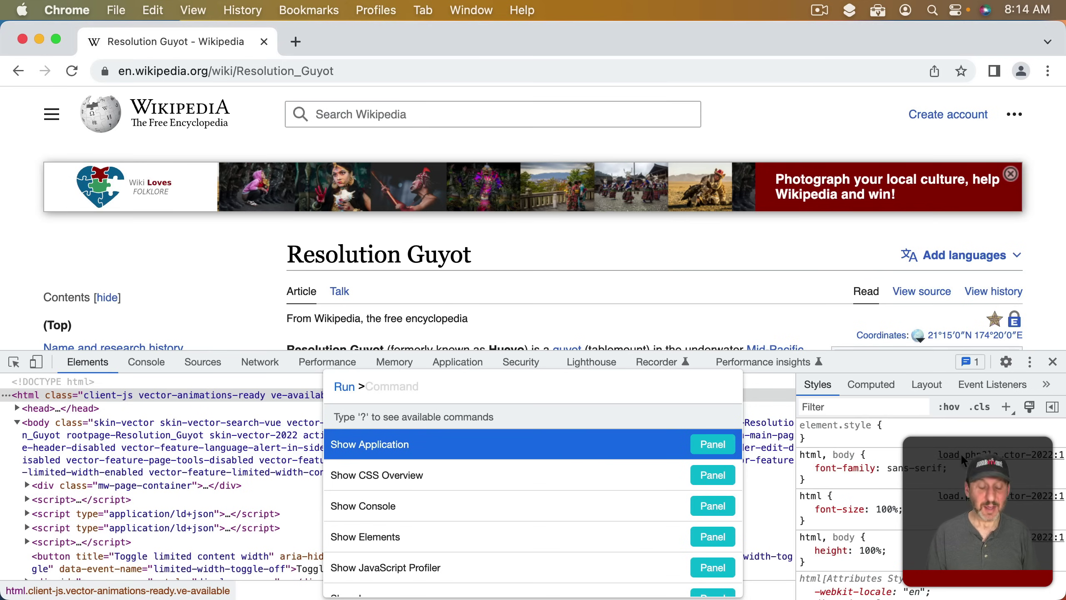
type("screen")
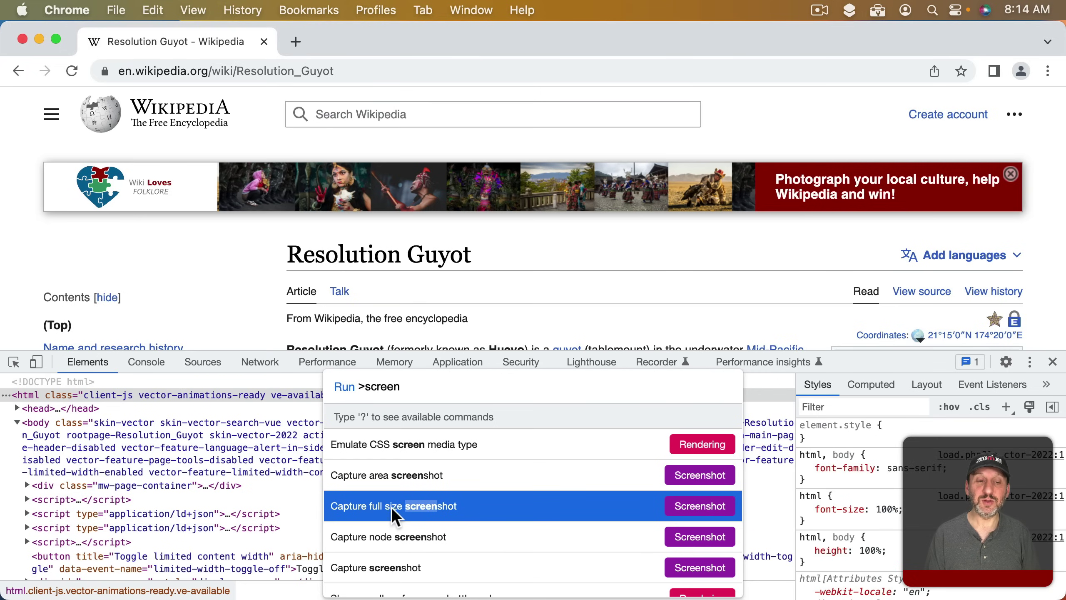
left_click(457, 509)
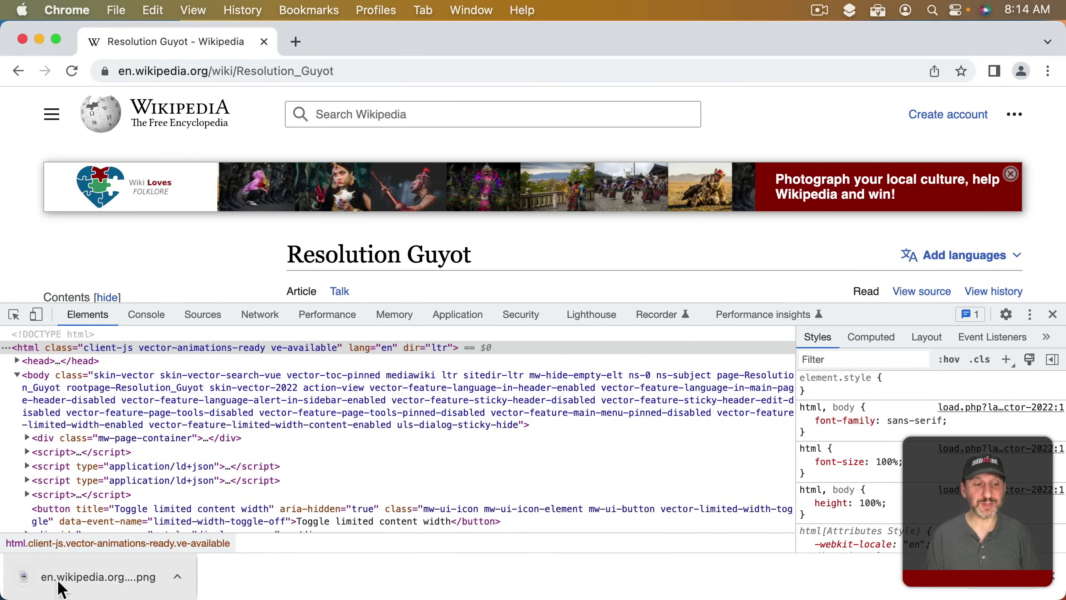
left_click(178, 577)
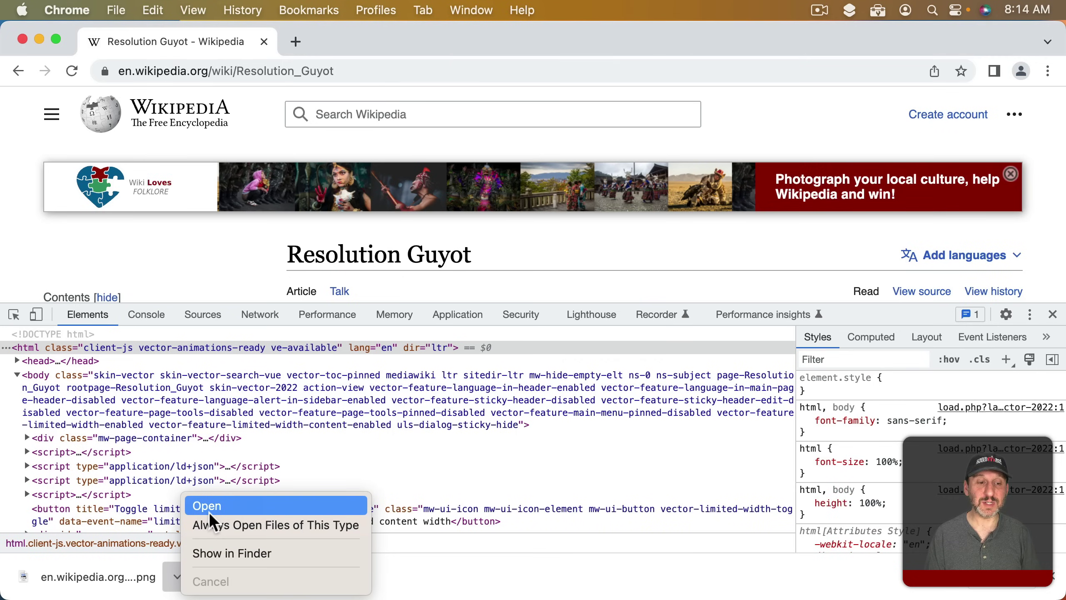
left_click(217, 551)
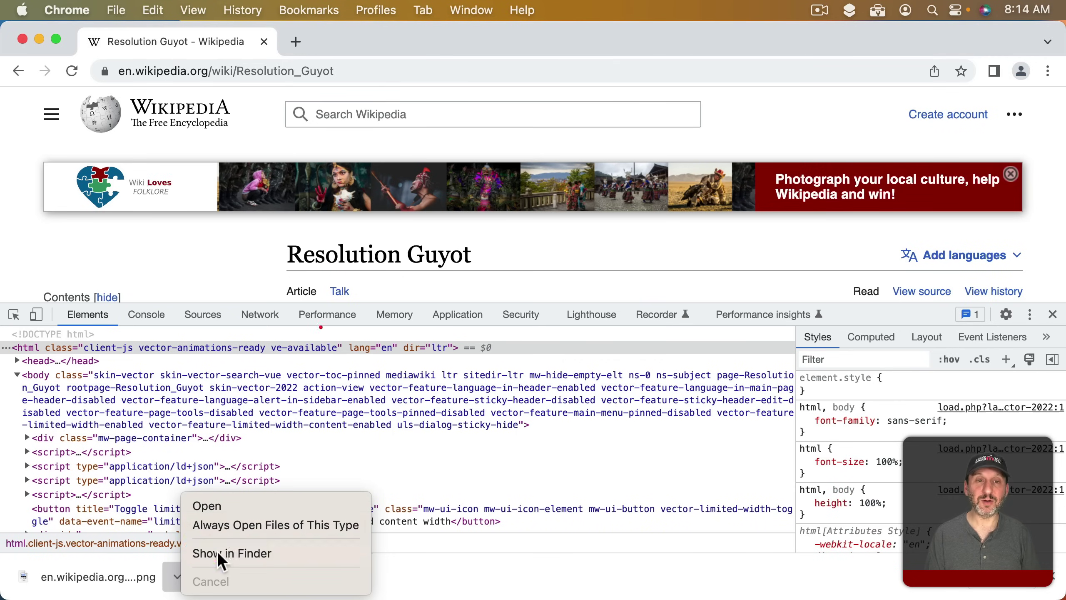
- Quick Look en.wikipedia.org_wiki_Resolution_Guyot.png in Downloads, scroll through it, then close the preview
key("space")
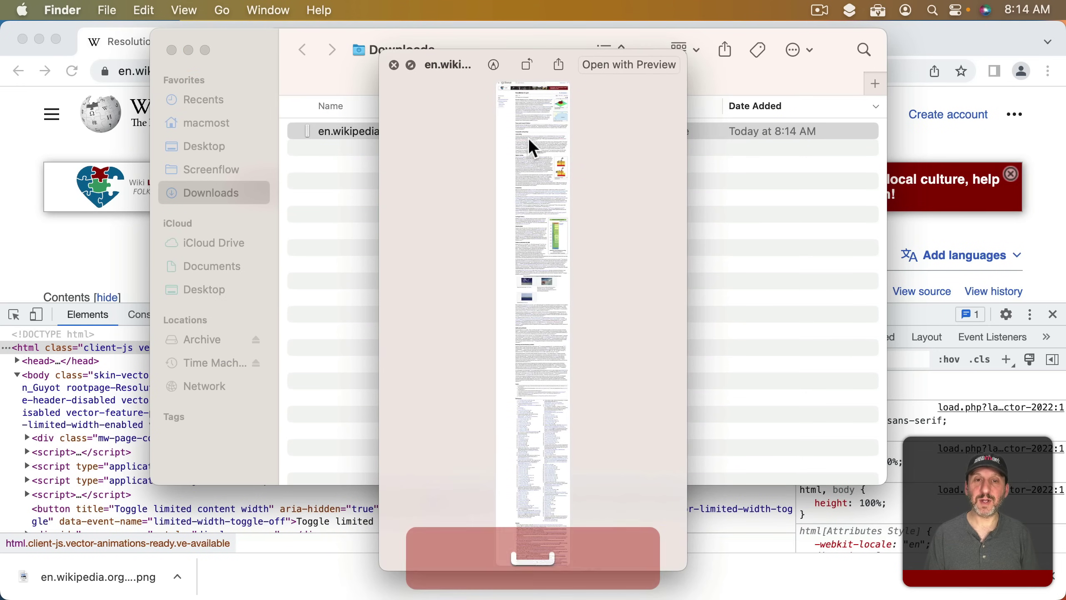
scroll(554, 128, "up", 5)
scroll(553, 126, "up", 10)
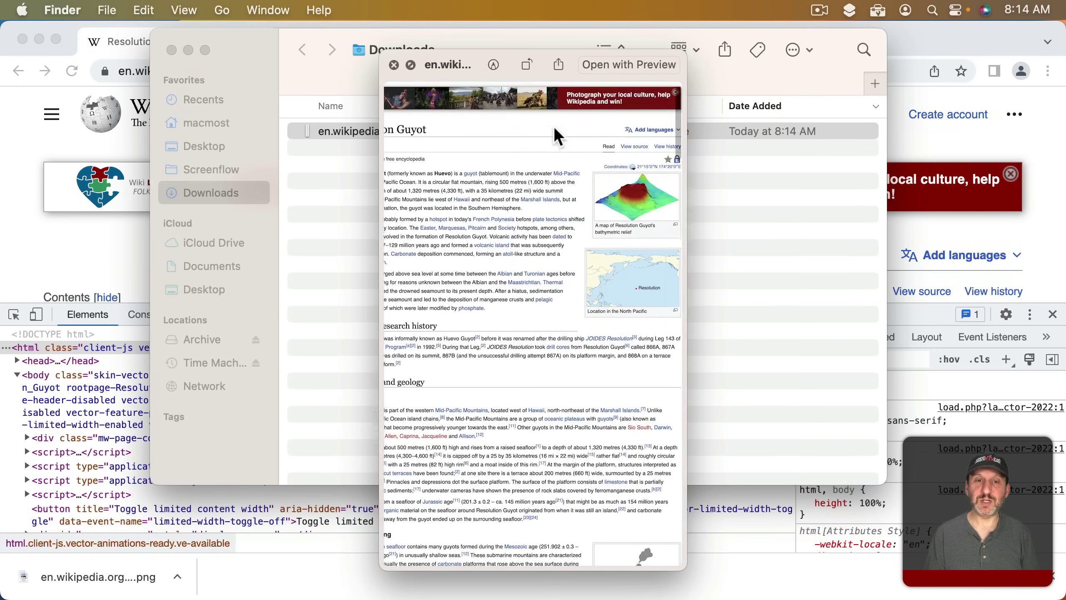
key("space")
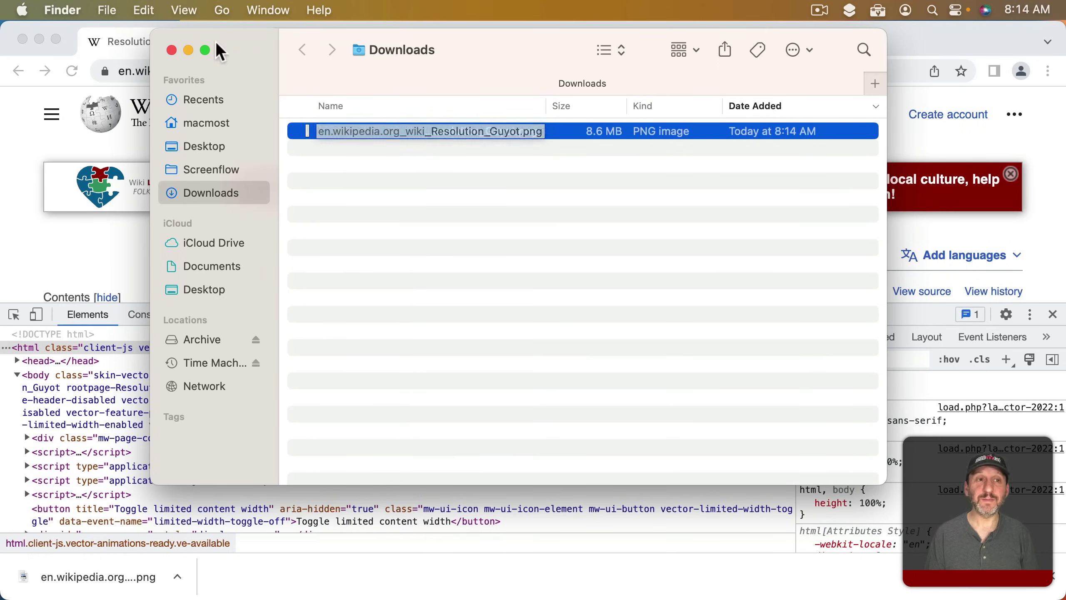
- In DevTools Settings > Shortcuts, start adding a shortcut for Capture full size screenshot
left_click(1008, 313)
left_click(1006, 314)
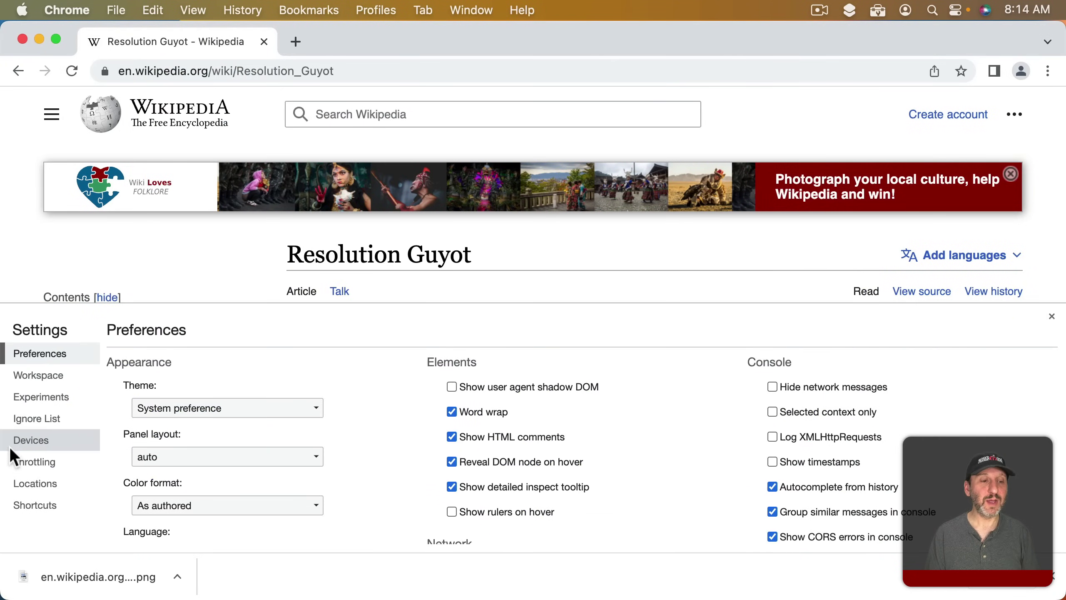
left_click(42, 504)
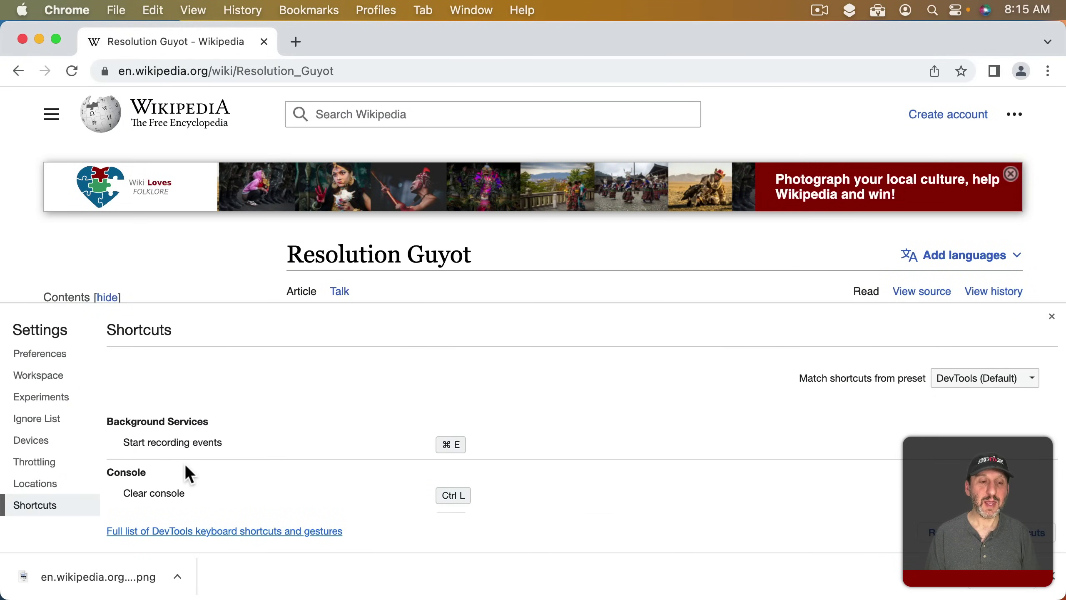
scroll(185, 466, "down", 10)
scroll(185, 471, "down", 15)
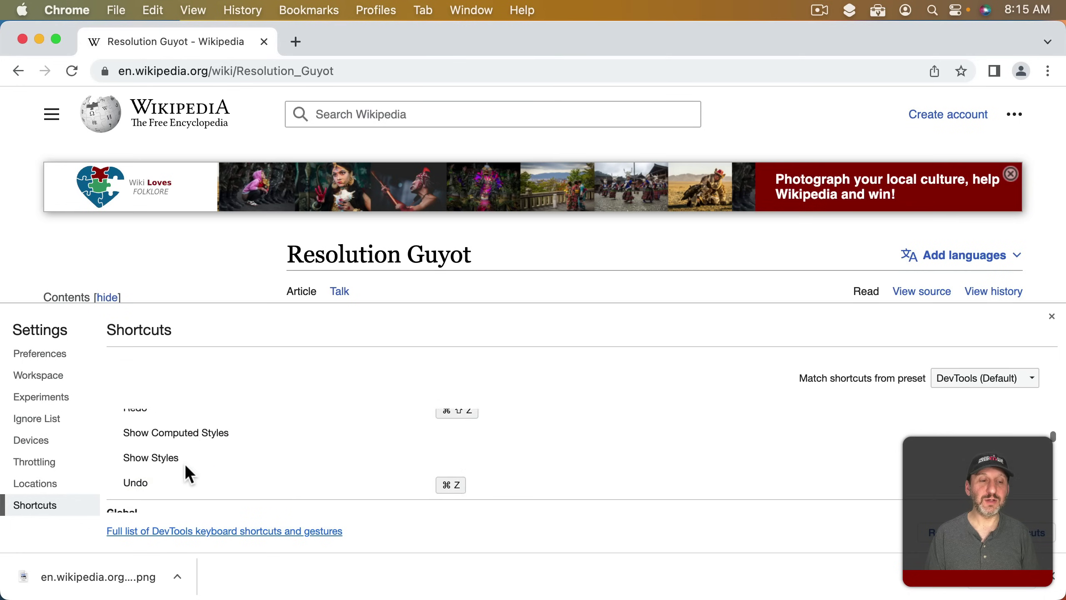
scroll(185, 464, "down", 15)
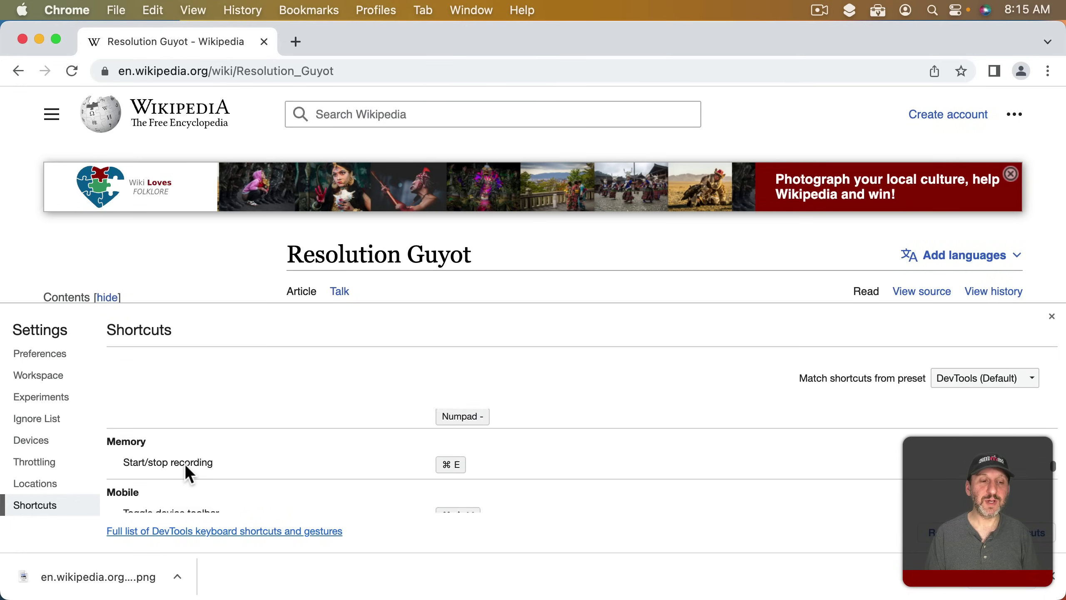
scroll(185, 466, "down", 10)
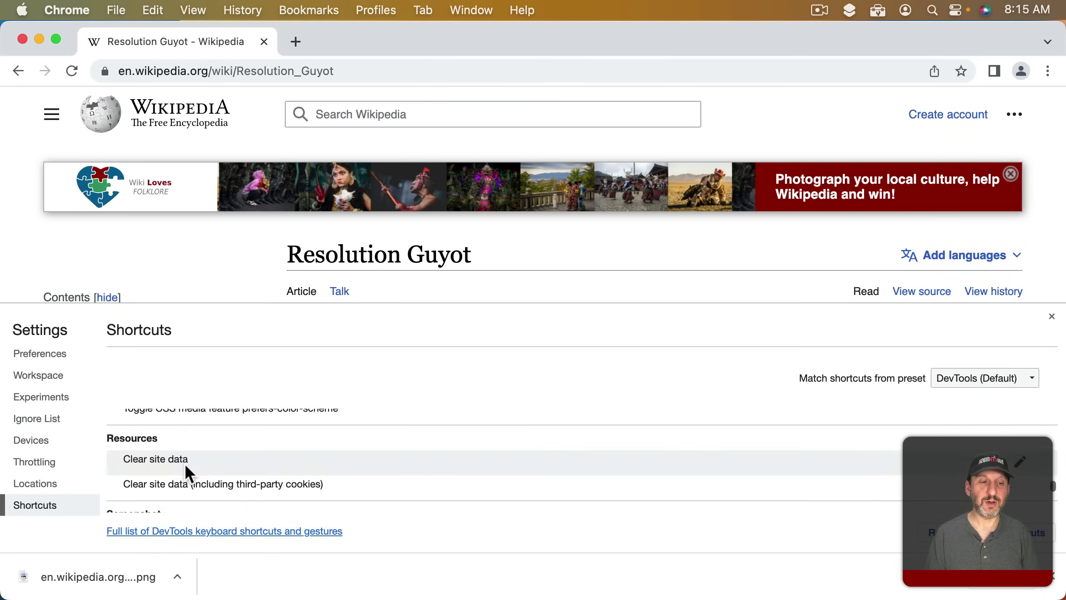
scroll(185, 466, "up", 3)
scroll(185, 463, "up", 3)
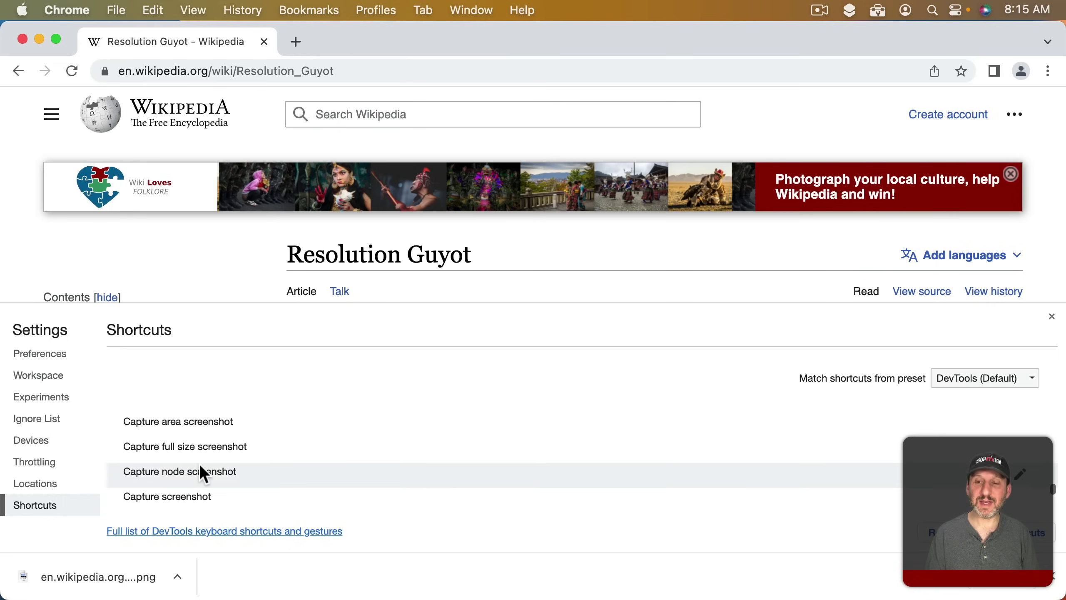
left_click(1020, 447)
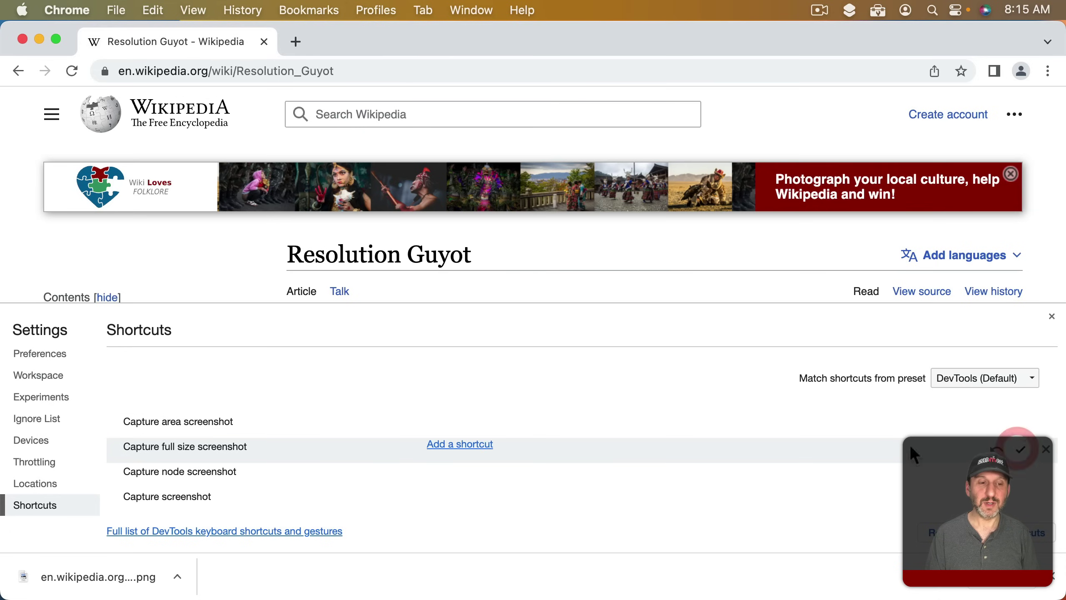
left_click(454, 446)
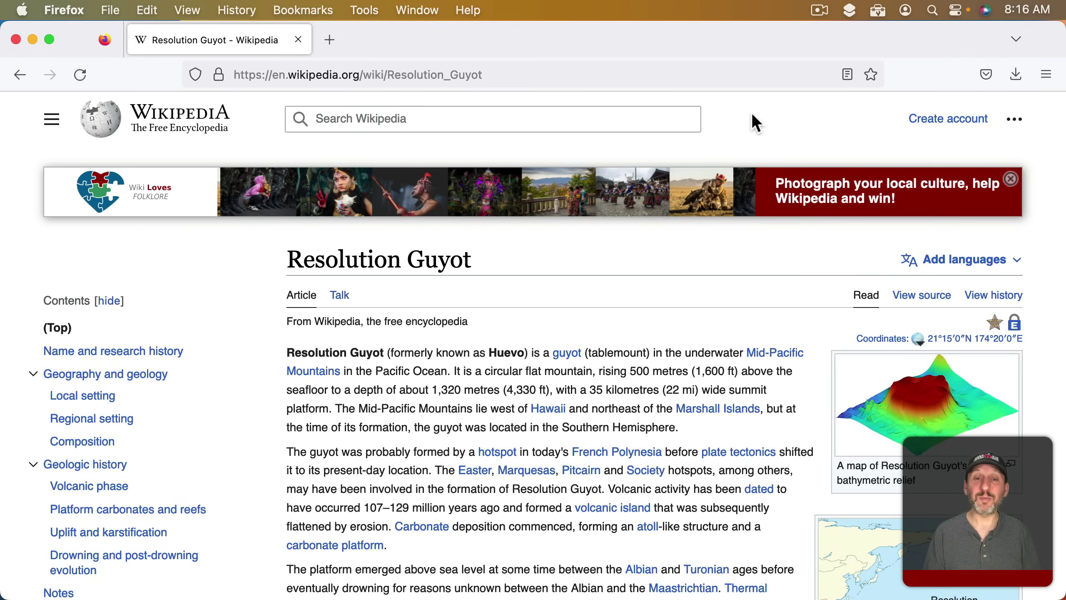
- Take a full-page screenshot of the article with Firefox's Screenshot tool and download it
left_click(746, 122, "ctrl")
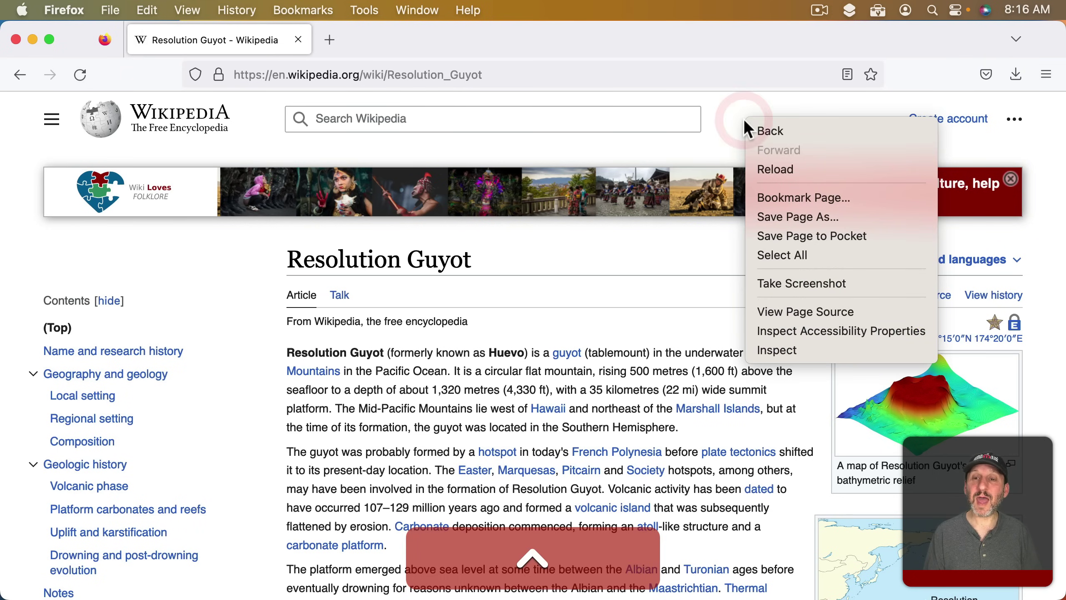
left_click(765, 278)
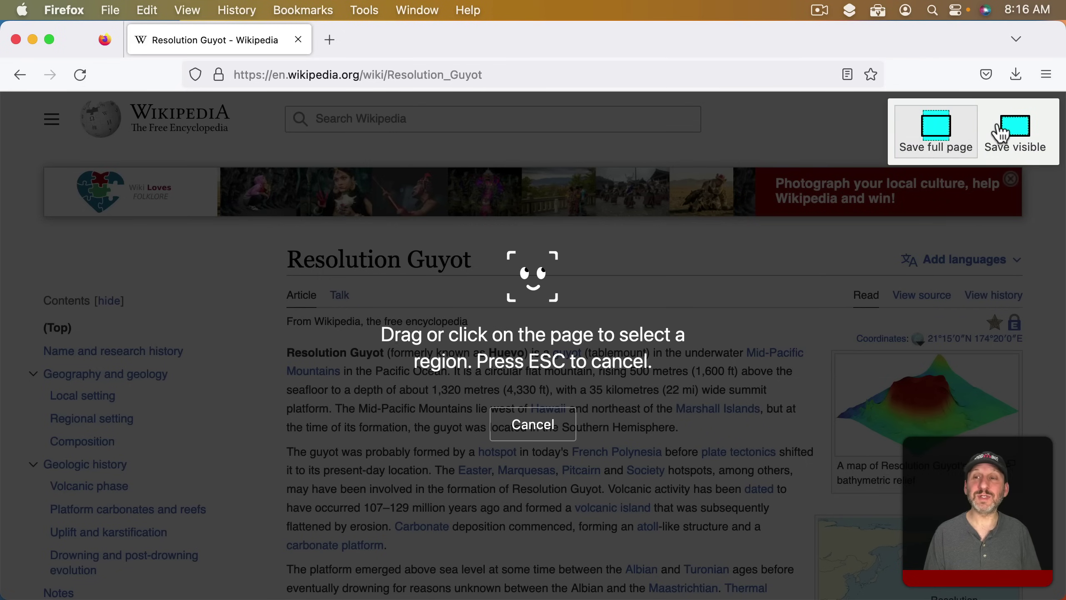
left_click(938, 127)
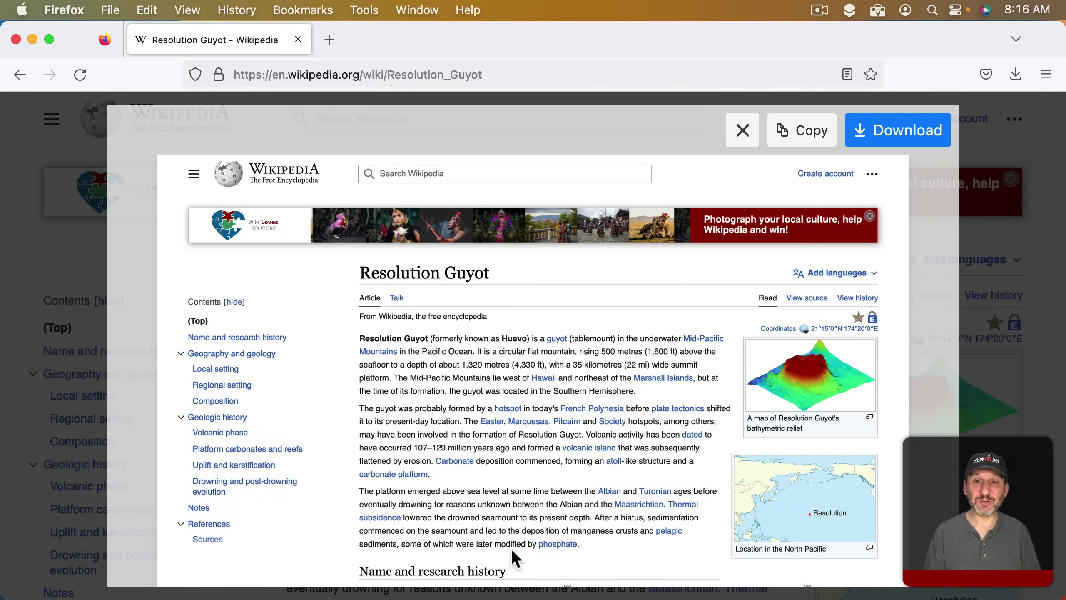
scroll(509, 527, "down", 5)
scroll(509, 527, "up", 5)
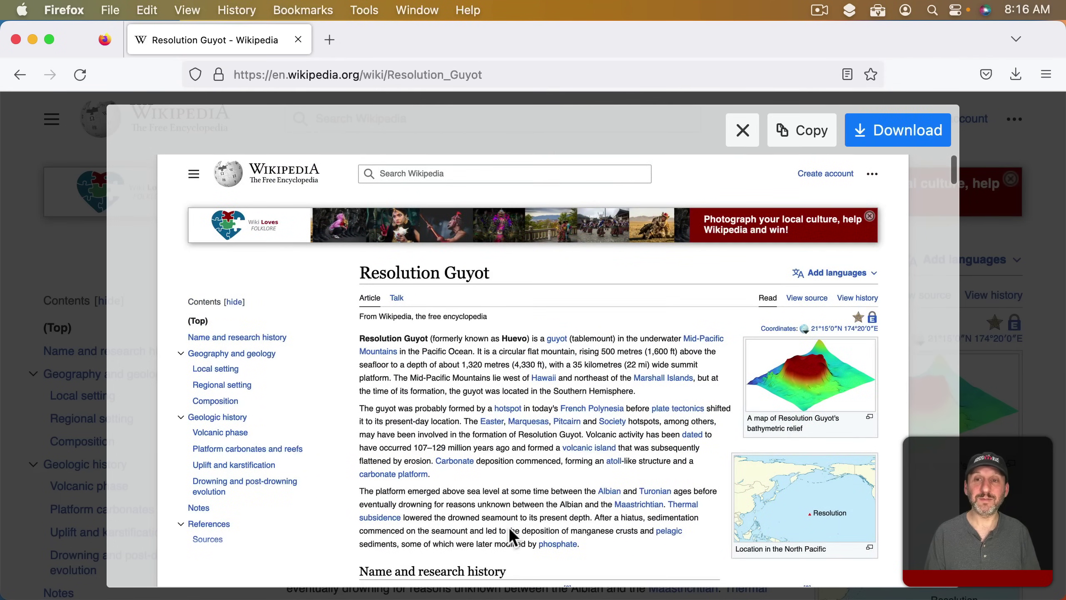
left_click(895, 135)
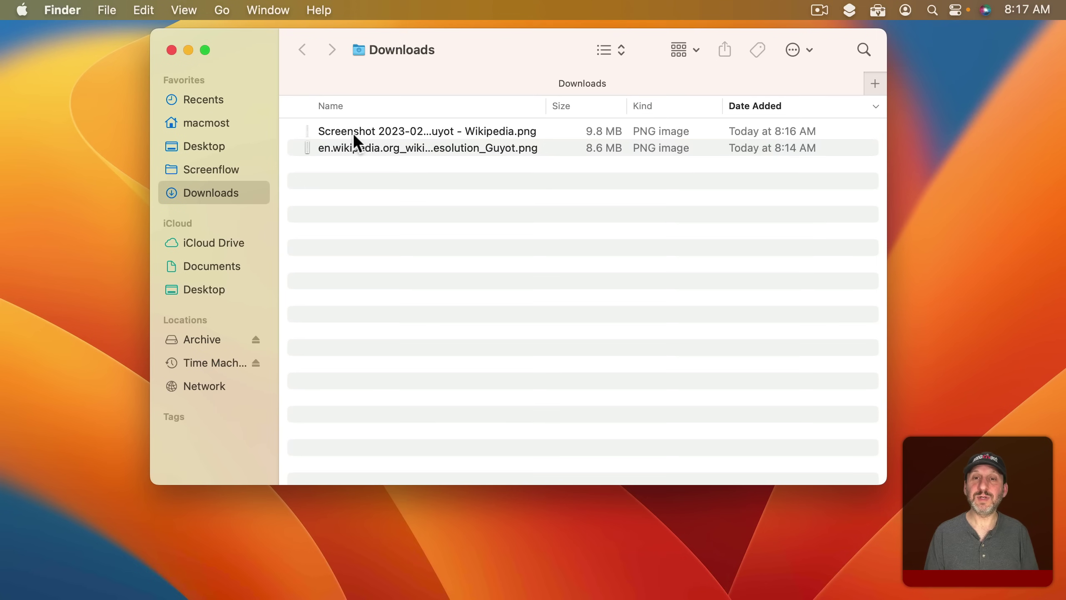
- Check the downloaded 9.8 MB screenshot PNG in Finder with Quick Look
left_click(353, 133)
key("space")
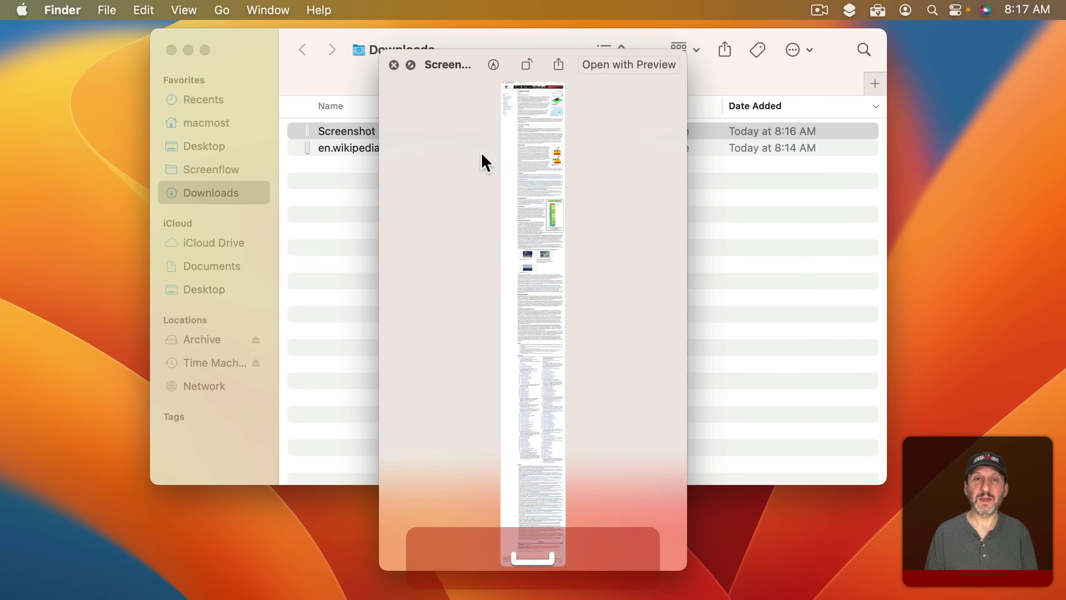
scroll(541, 183, "up", 5)
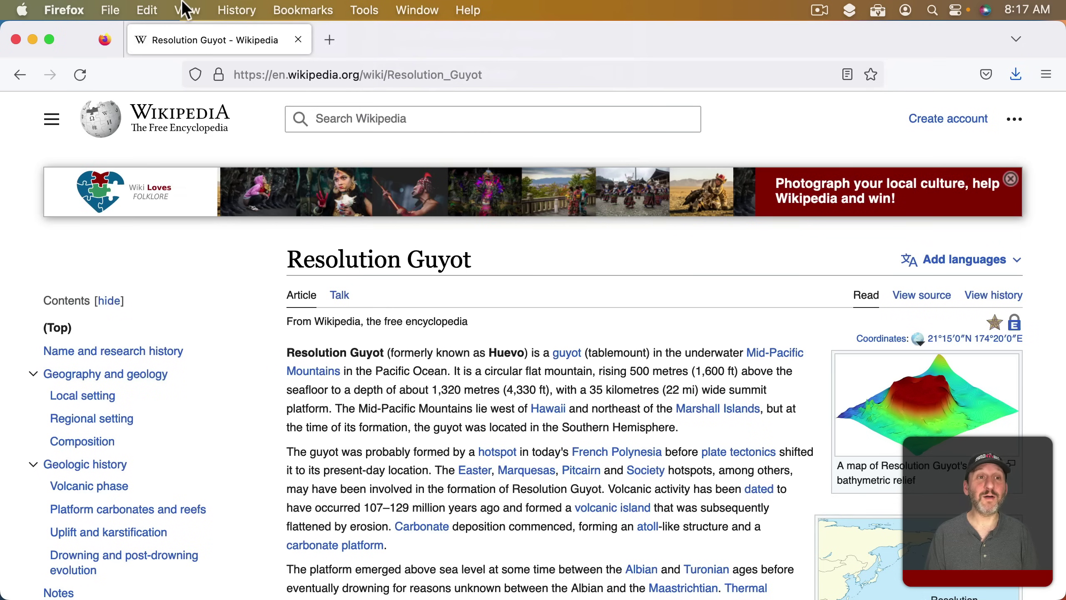
- Drag the Screenshot item from Customize Toolbar into Firefox's toolbar
left_click(184, 9)
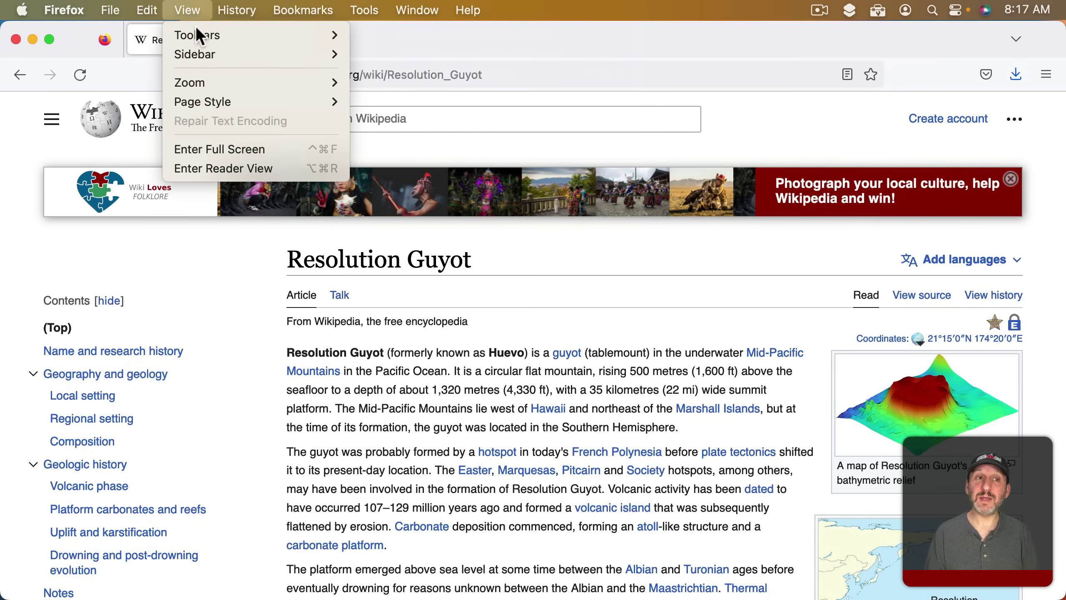
mouse_move(196, 29)
left_click(380, 63)
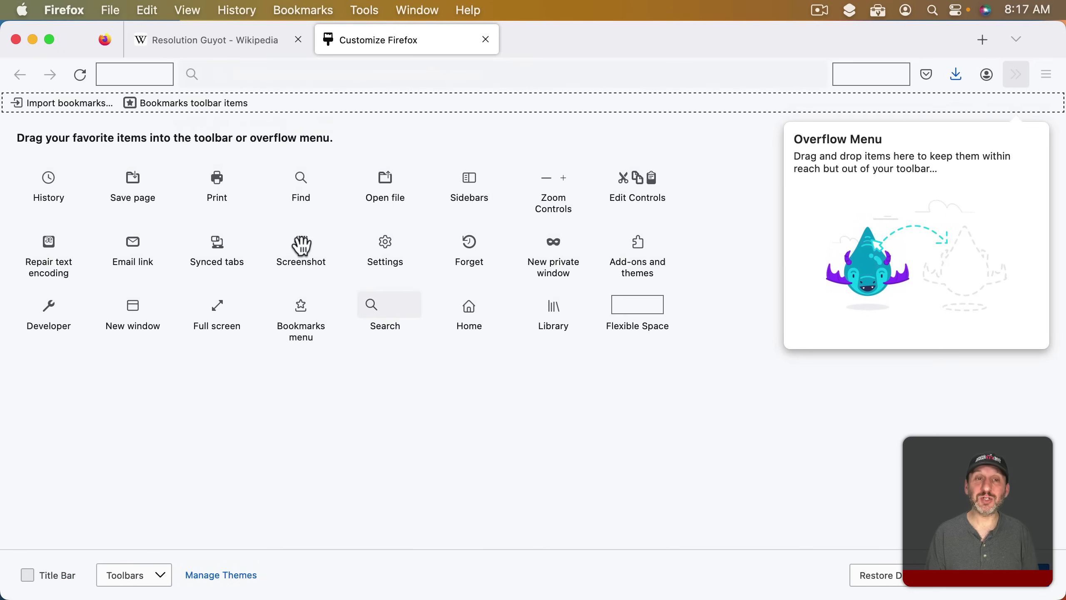
left_click_drag(302, 246, 986, 40)
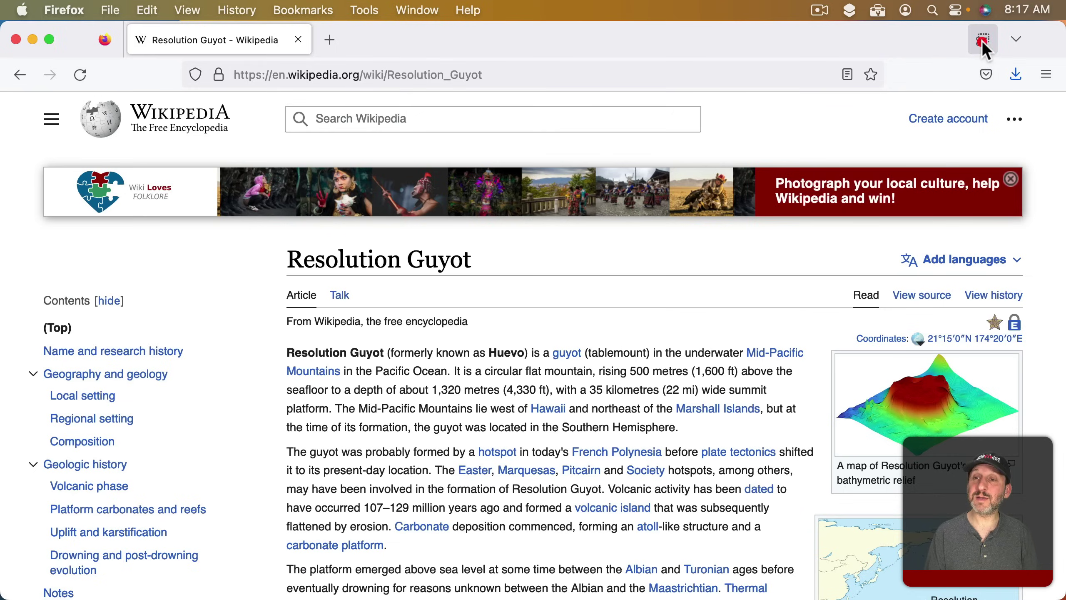
- Close the Customize page and start a new capture with the toolbar Screenshot button
left_click(981, 40)
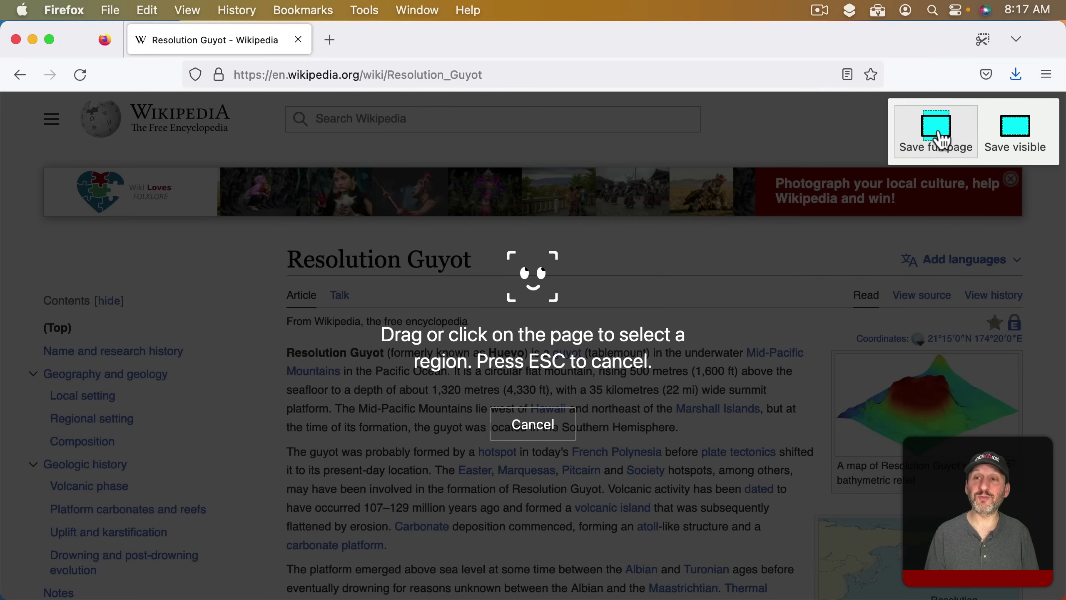